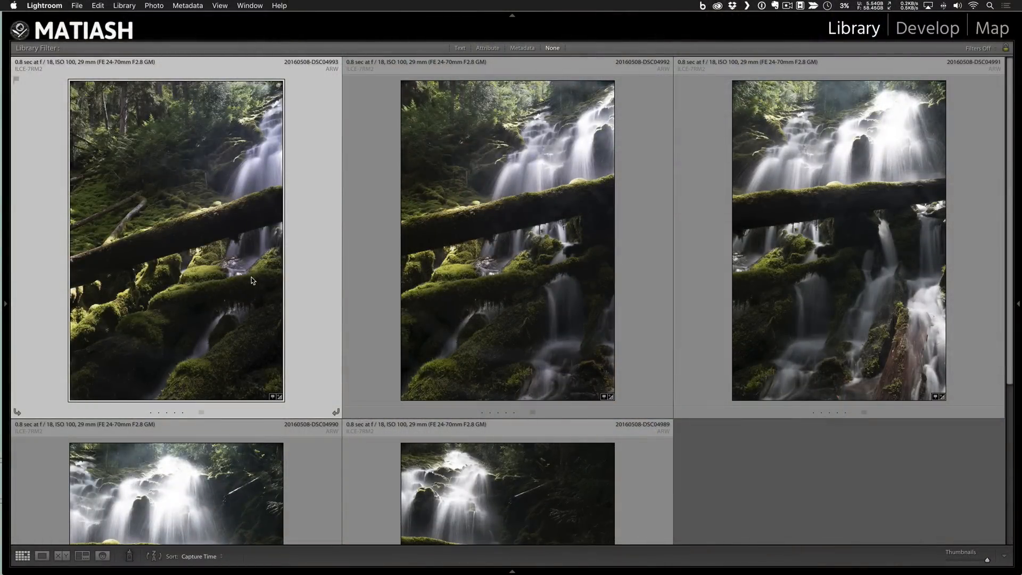
# Review the five waterfall photos one at a time in Loupe view, finishing back in the thumbnail grid.
pyautogui.doubleClick(251, 277)
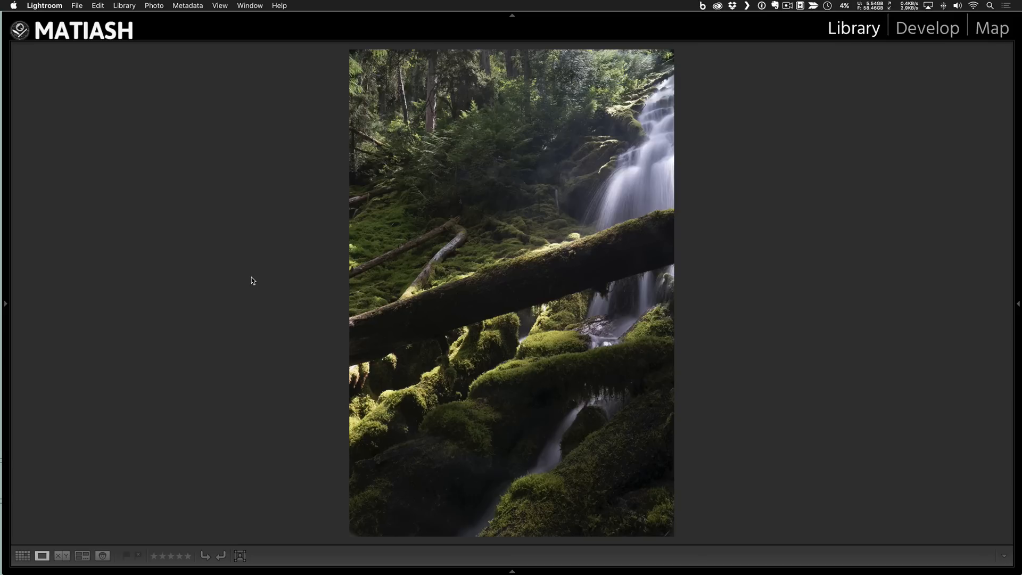
pyautogui.press('Right')
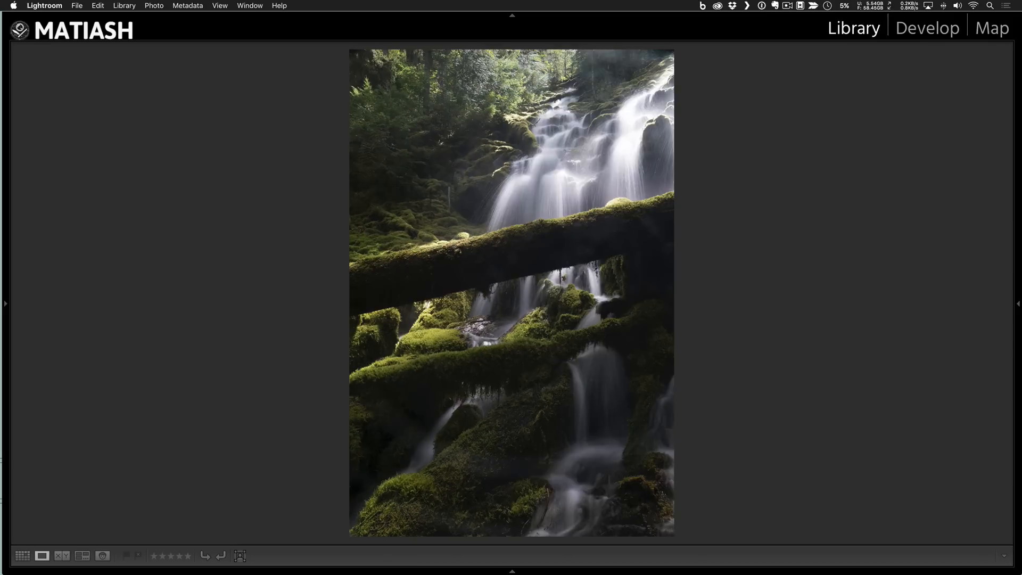
pyautogui.press('Right')
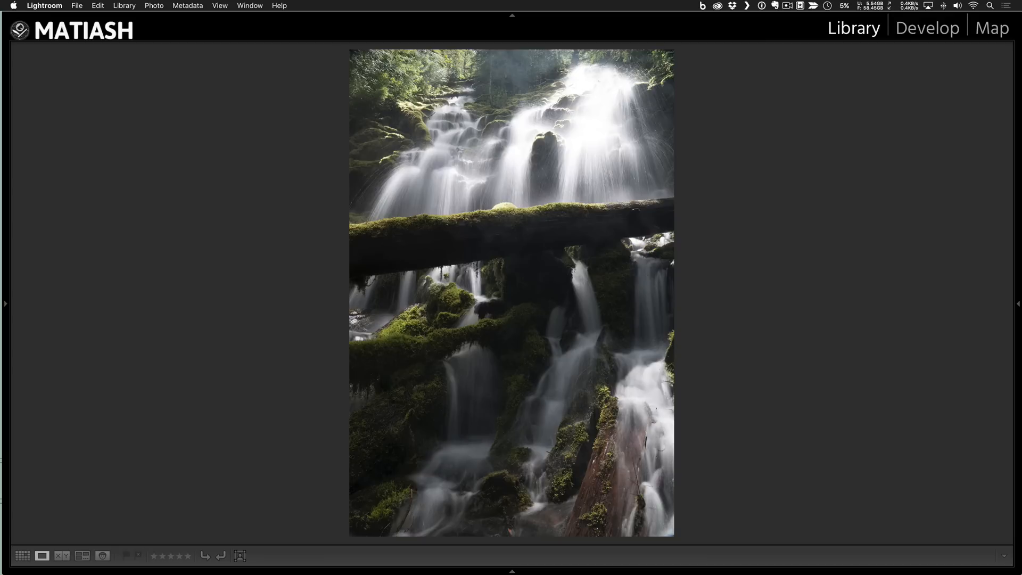
pyautogui.press('Right')
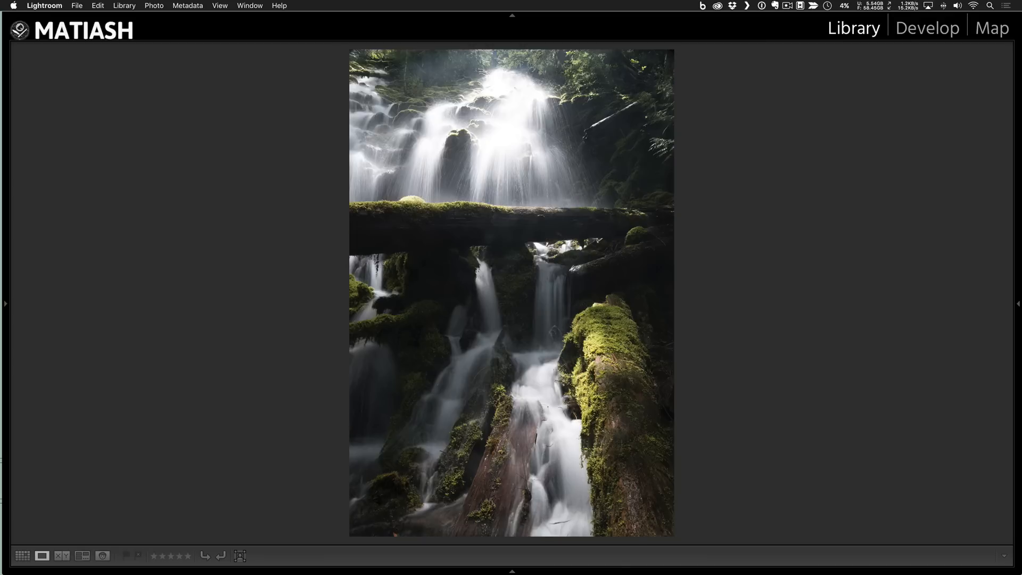
pyautogui.press('Right')
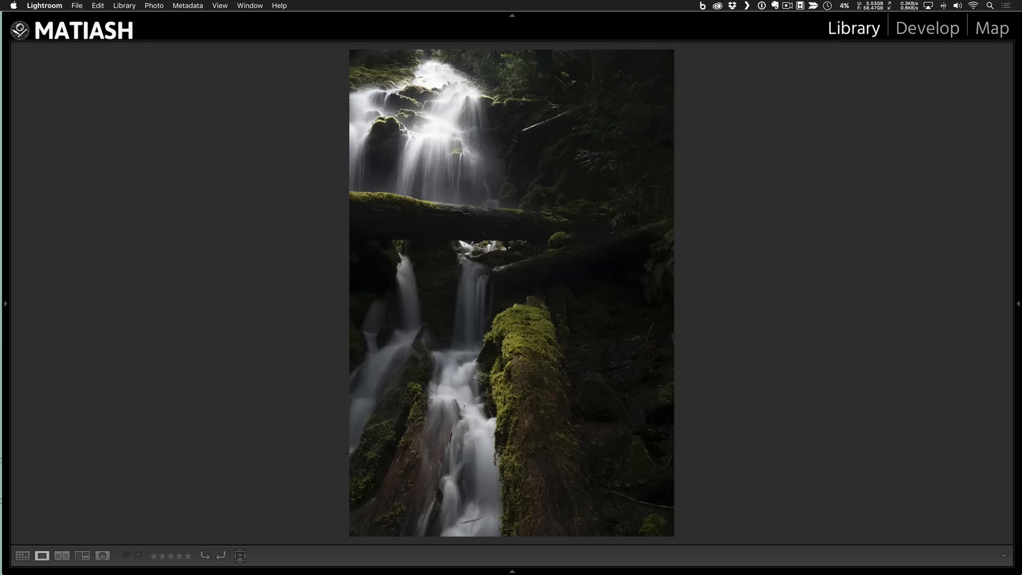
pyautogui.press('Right')
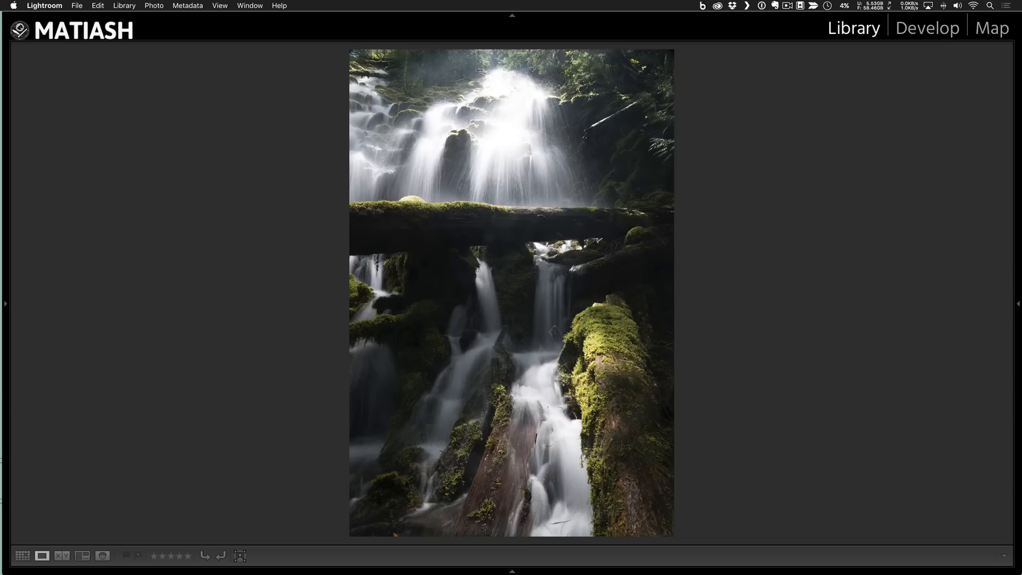
pyautogui.press('Right')
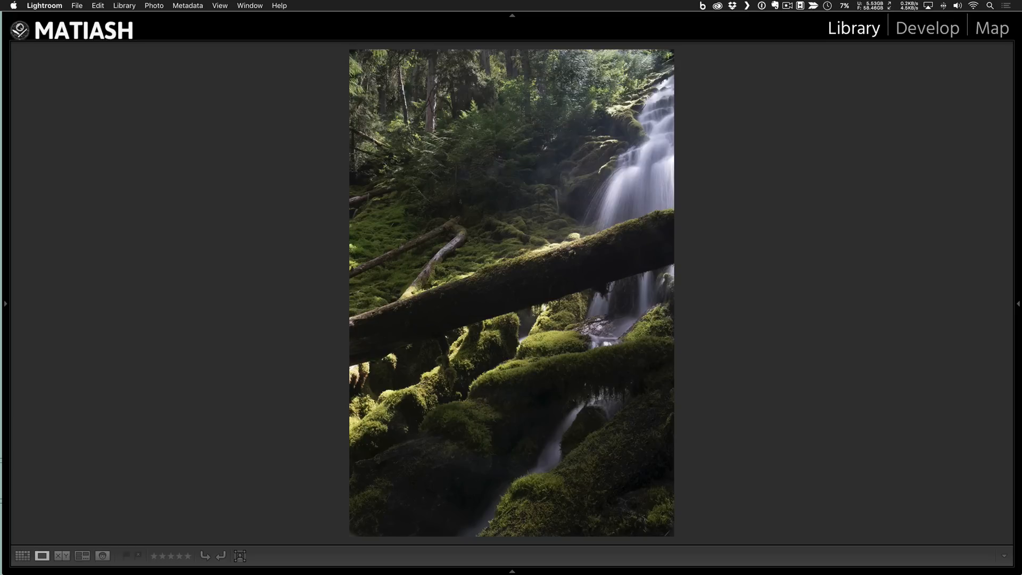
pyautogui.press('Right')
pyautogui.press('Right')
pyautogui.press('Right')
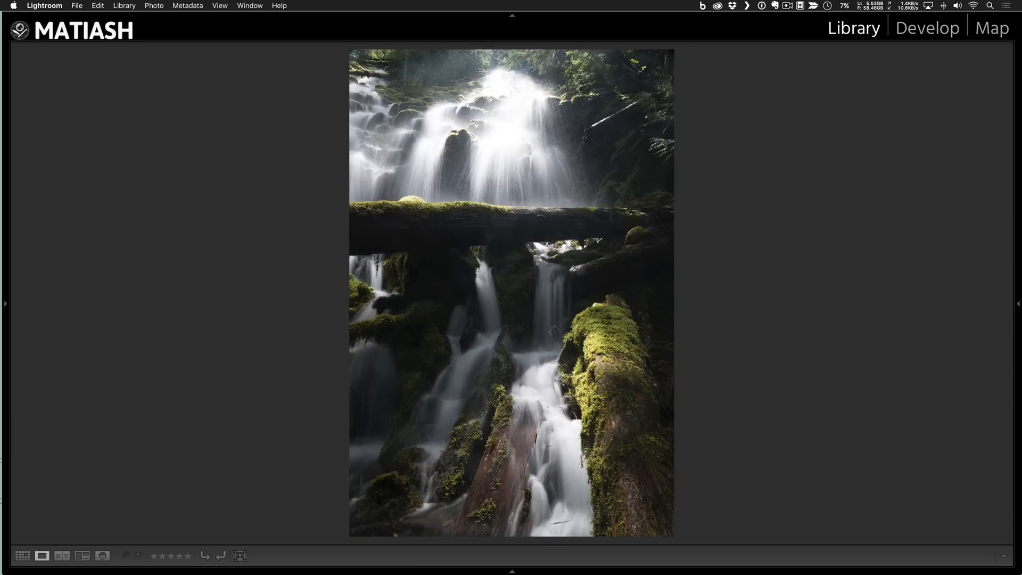
pyautogui.press('g')
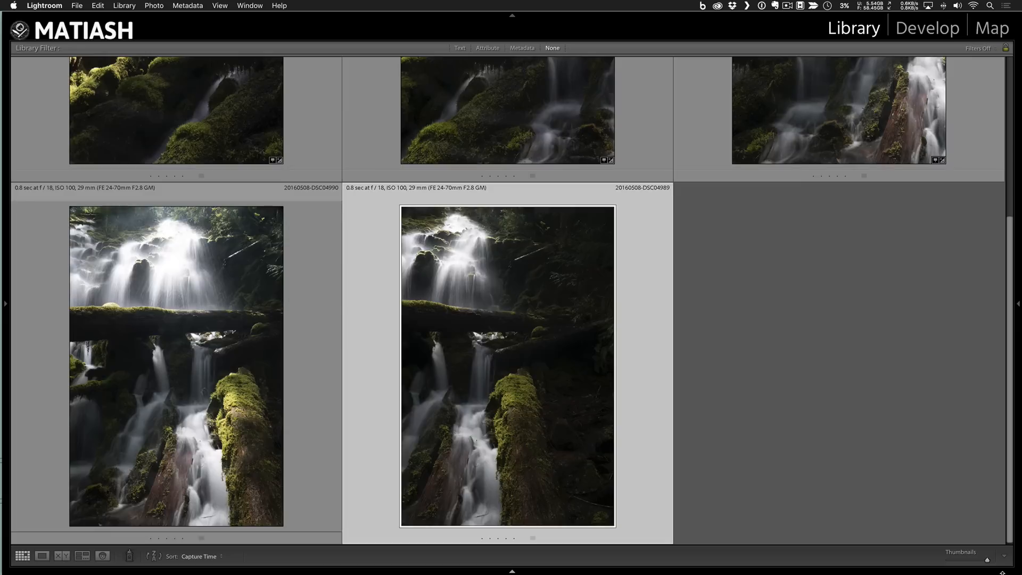
# Enable lens profile corrections for the first waterfall photo in the Develop module.
pyautogui.scroll(3, 884, 515)
pyautogui.doubleClick(208, 306)
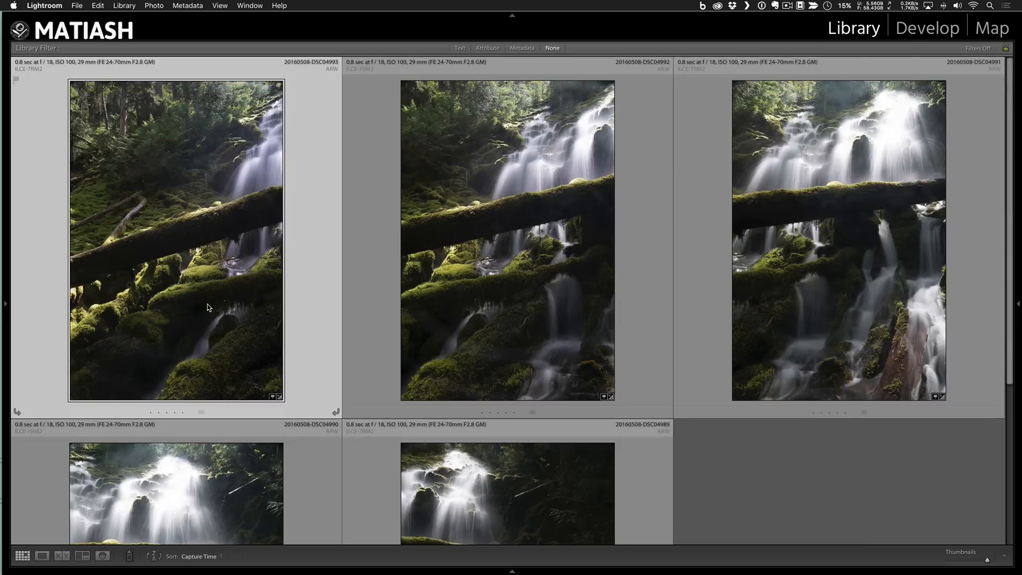
pyautogui.press('r')
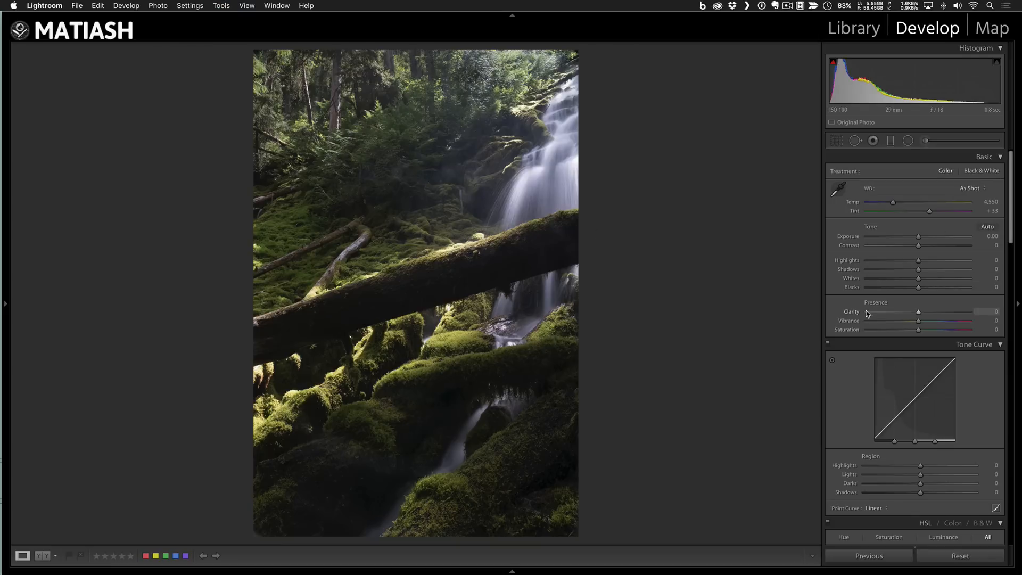
pyautogui.scroll(-20, 867, 313)
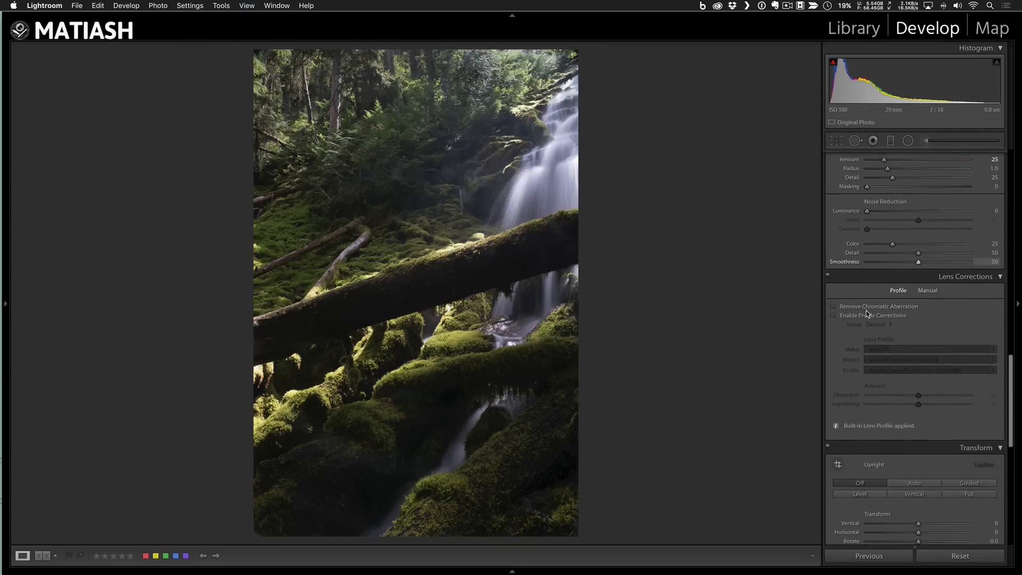
pyautogui.scroll(-1, 867, 313)
pyautogui.click(834, 307)
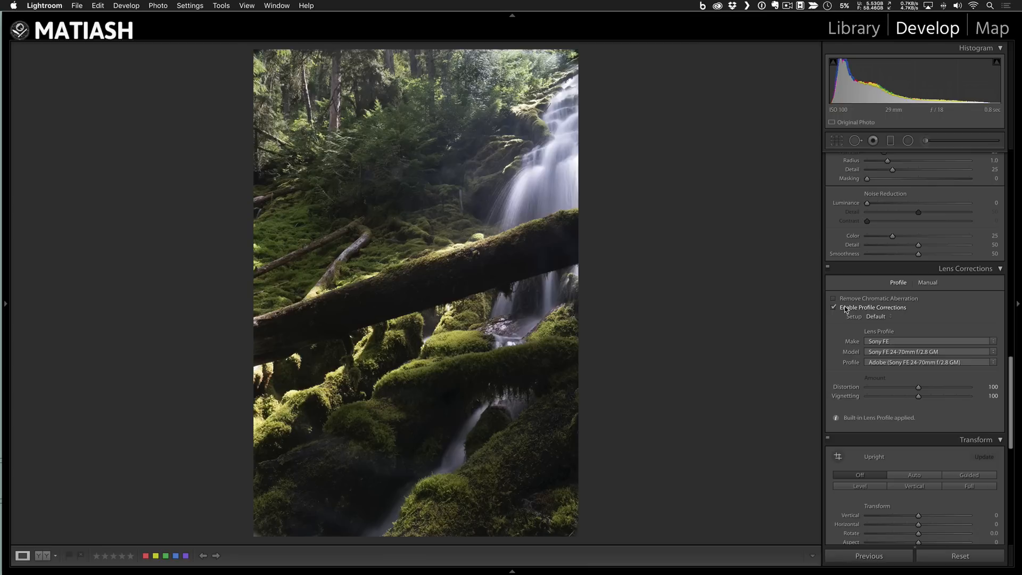
# Select all five waterfall photos in the grid and synchronize only the Lens Corrections settings from the first photo.
pyautogui.press('g')
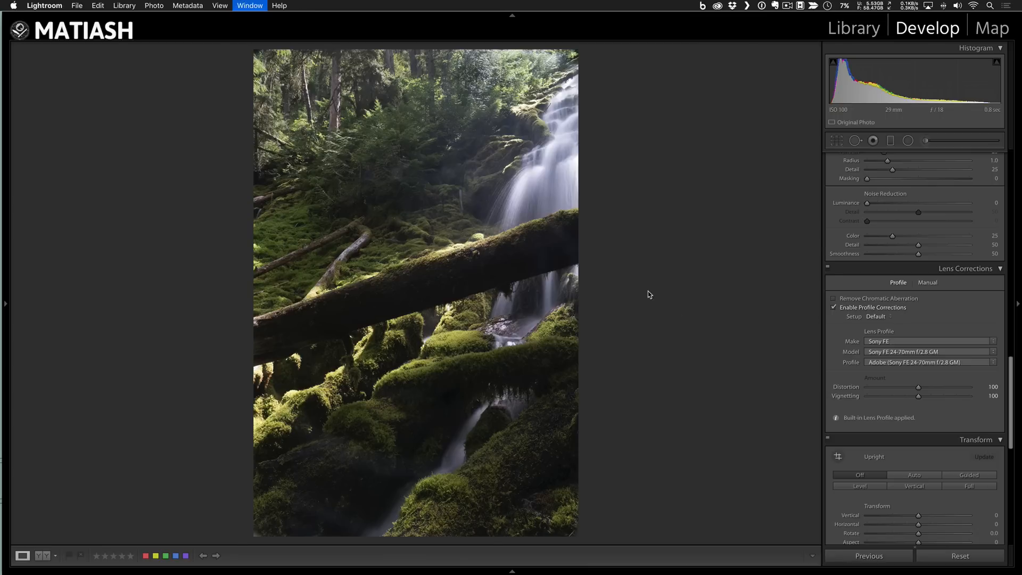
pyautogui.scroll(-5, 397, 210)
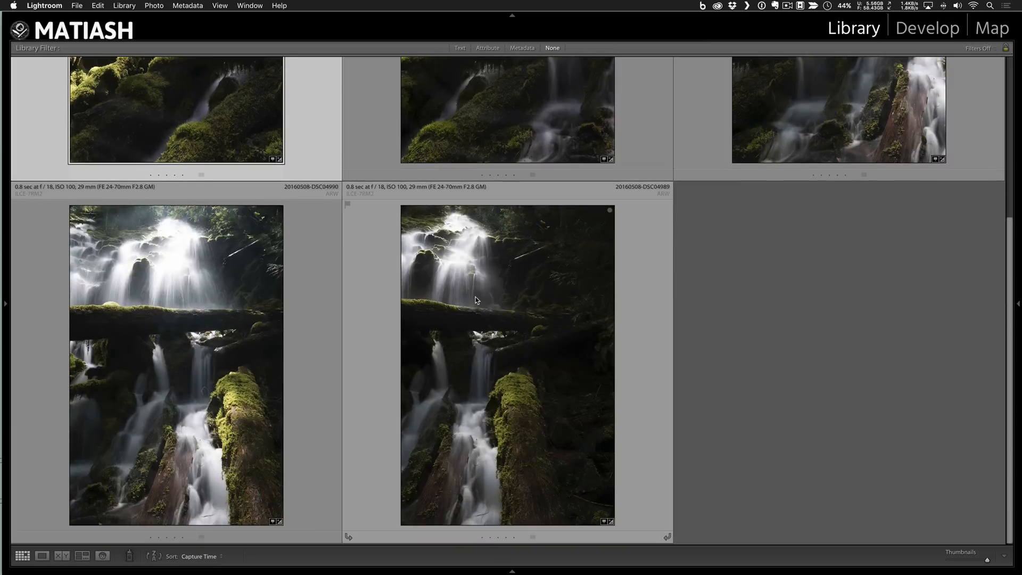
pyautogui.keyDown('shift'); pyautogui.click(475, 300); pyautogui.keyUp('shift')
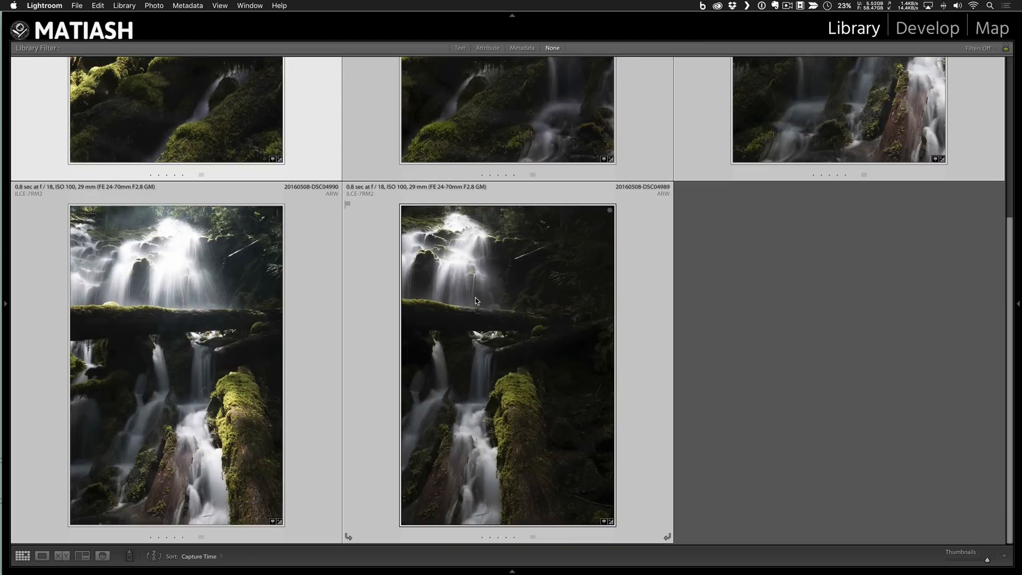
pyautogui.click(1018, 308)
pyautogui.click(947, 557)
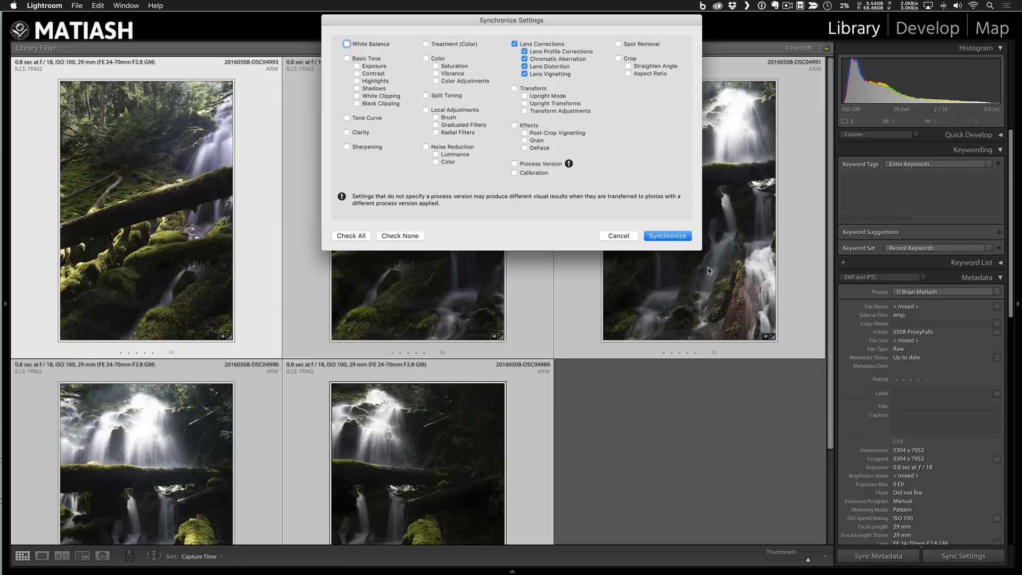
pyautogui.click(351, 235)
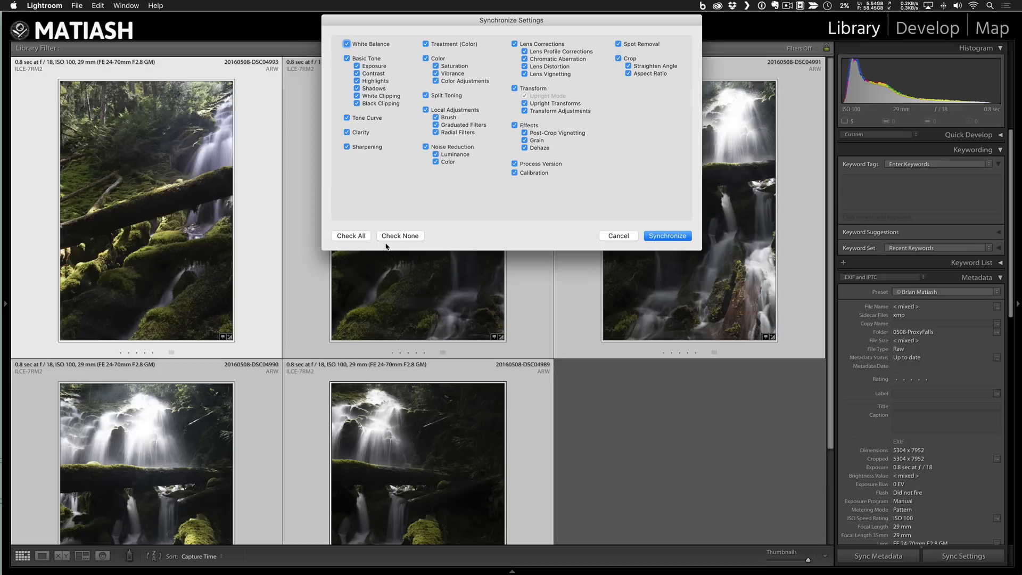
pyautogui.click(393, 237)
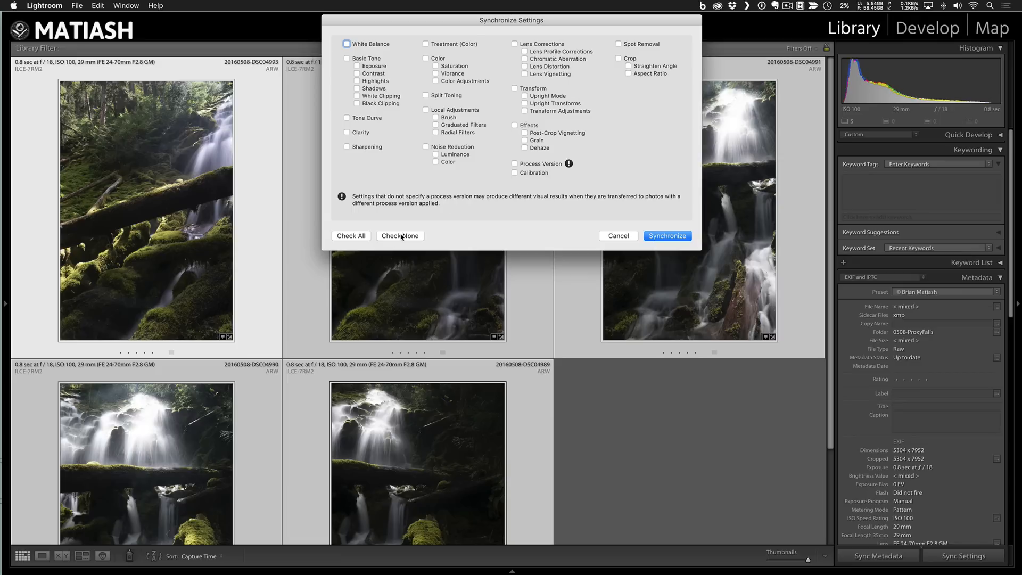
pyautogui.click(515, 44)
pyautogui.click(668, 236)
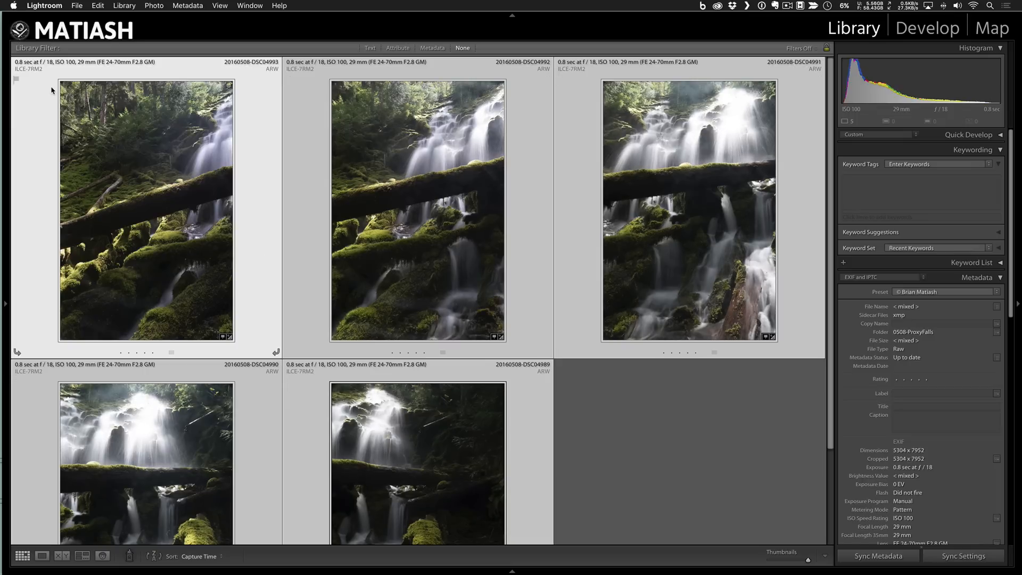
# View the first photo enlarged with its info overlay to check the exposure settings, and return to the grid.
pyautogui.doubleClick(111, 167)
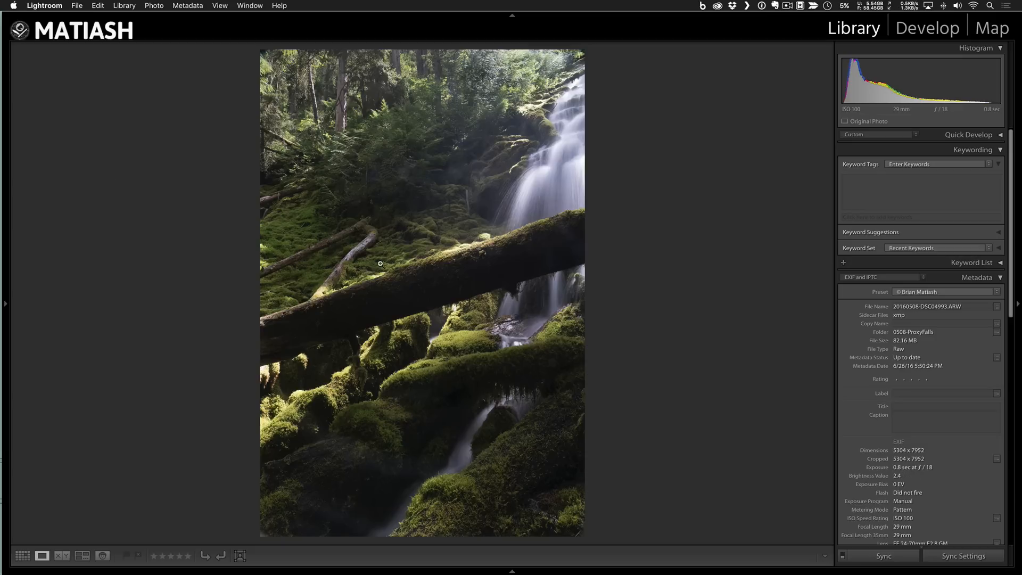
pyautogui.press('i')
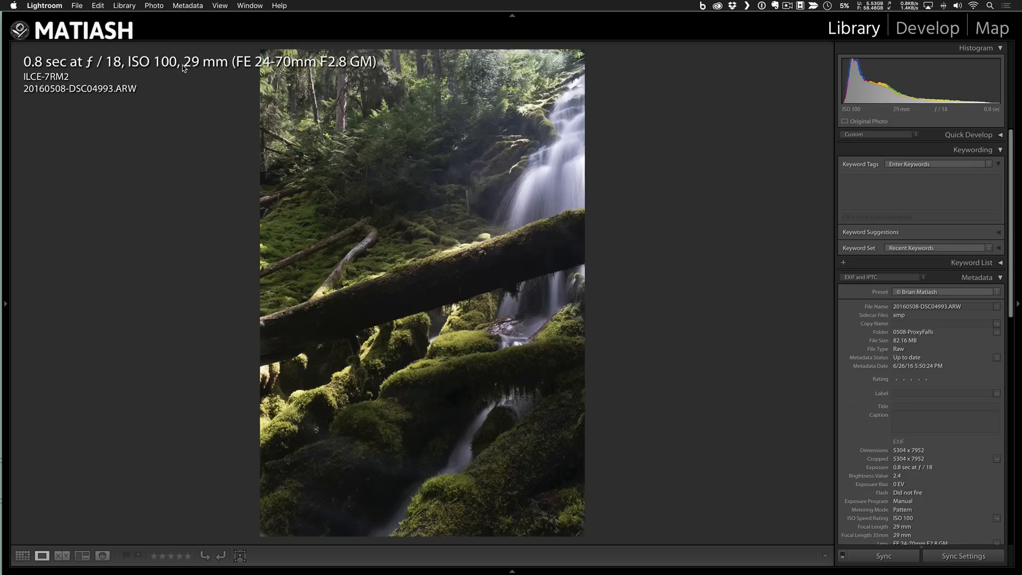
pyautogui.press('g')
# Select all five waterfall photos in the grid and open them in the Panorama Photo Merge preview.
pyautogui.click(584, 409)
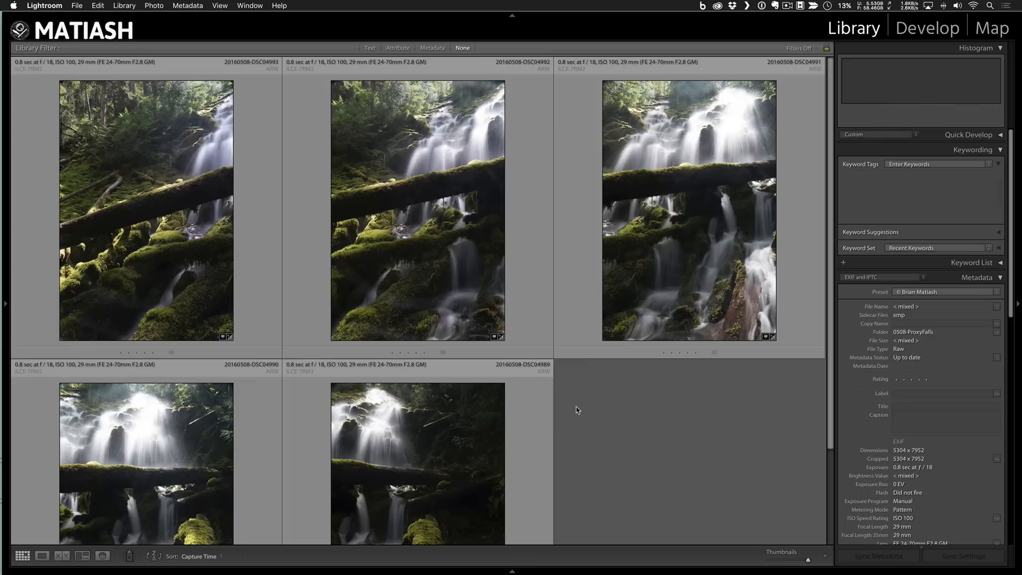
pyautogui.click(162, 244)
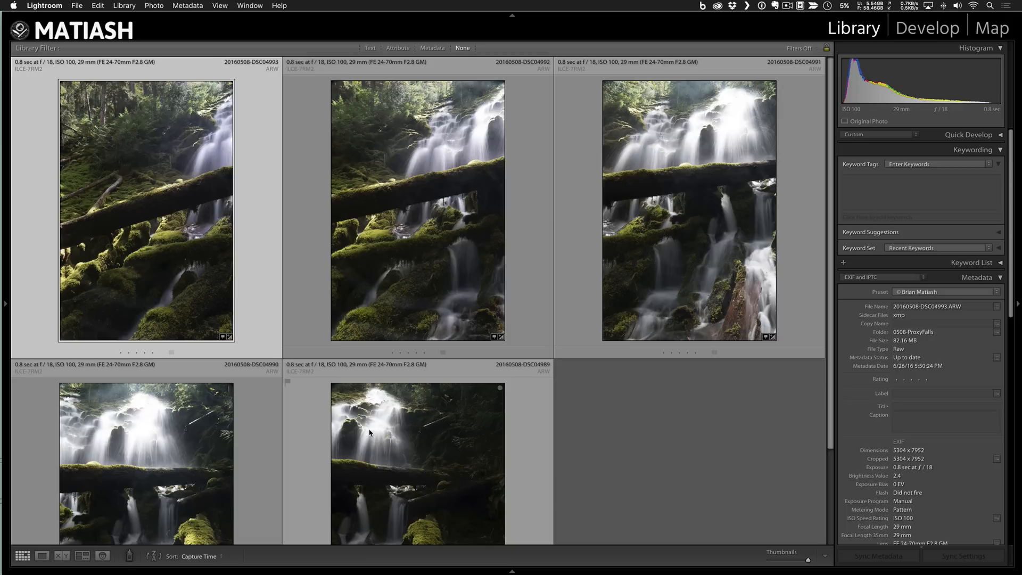
pyautogui.click(1018, 304)
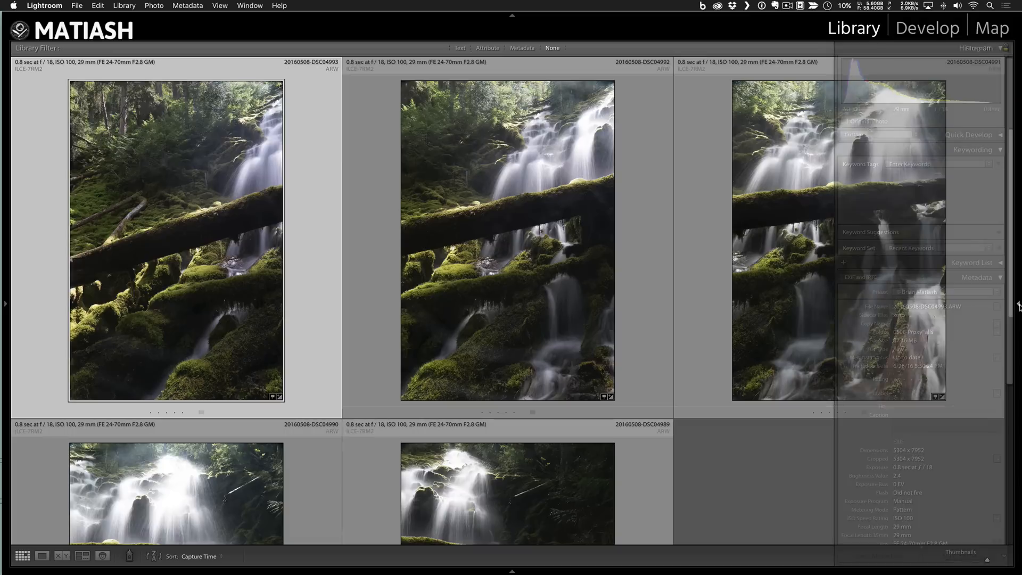
pyautogui.scroll(-3, 432, 408)
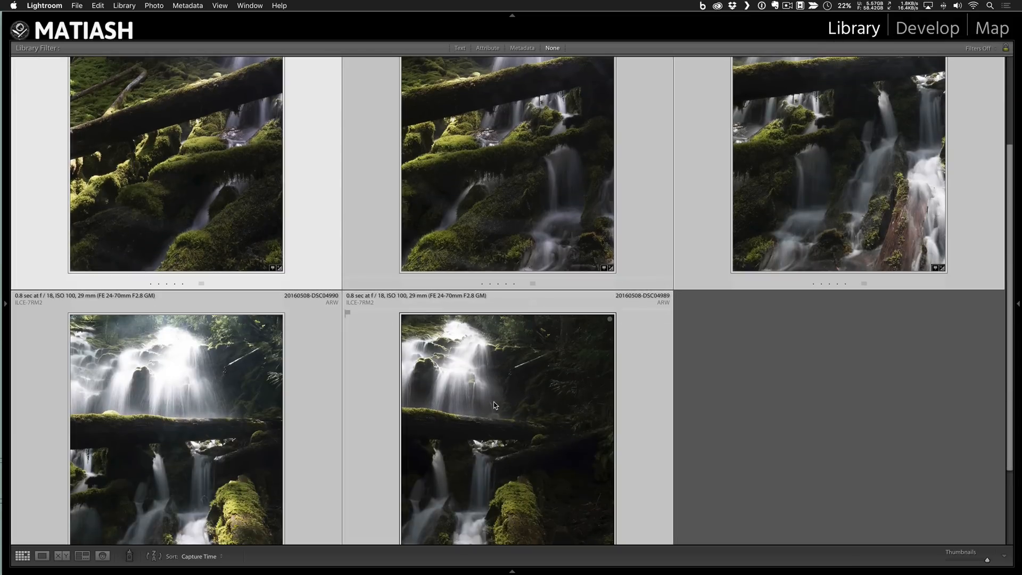
pyautogui.scroll(3, 495, 406)
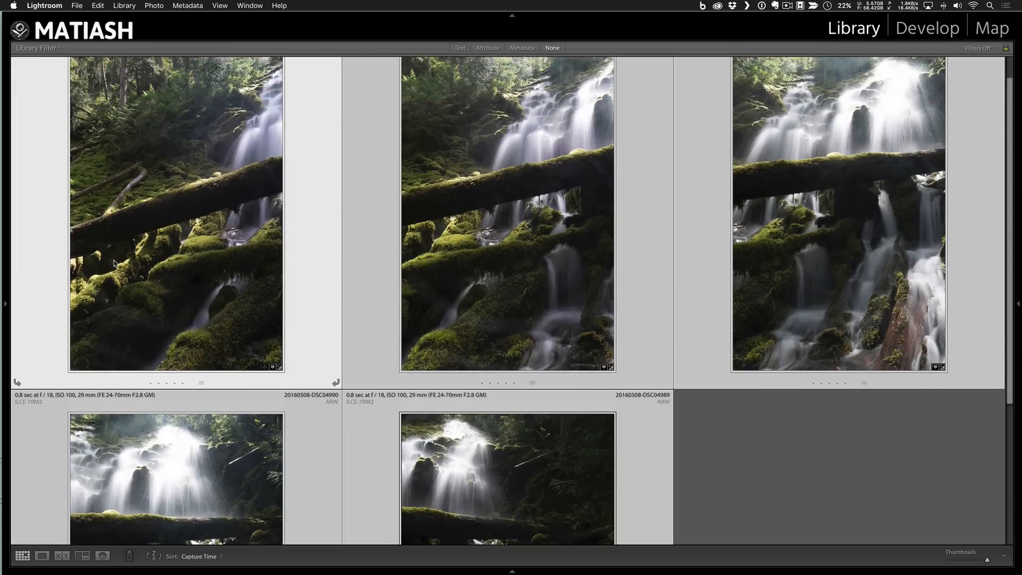
pyautogui.rightClick(163, 238)
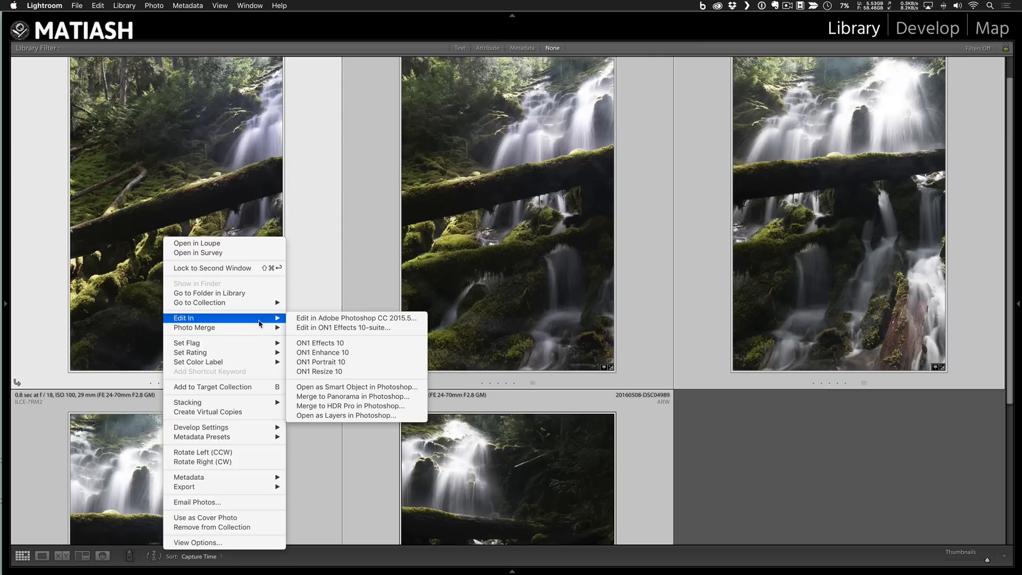
pyautogui.moveTo(263, 328)
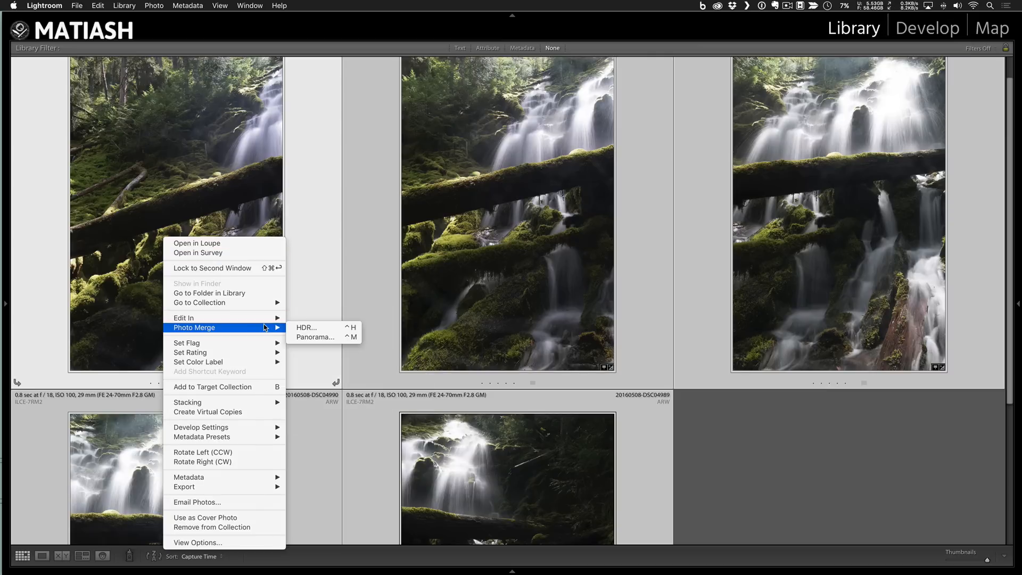
pyautogui.click(316, 337)
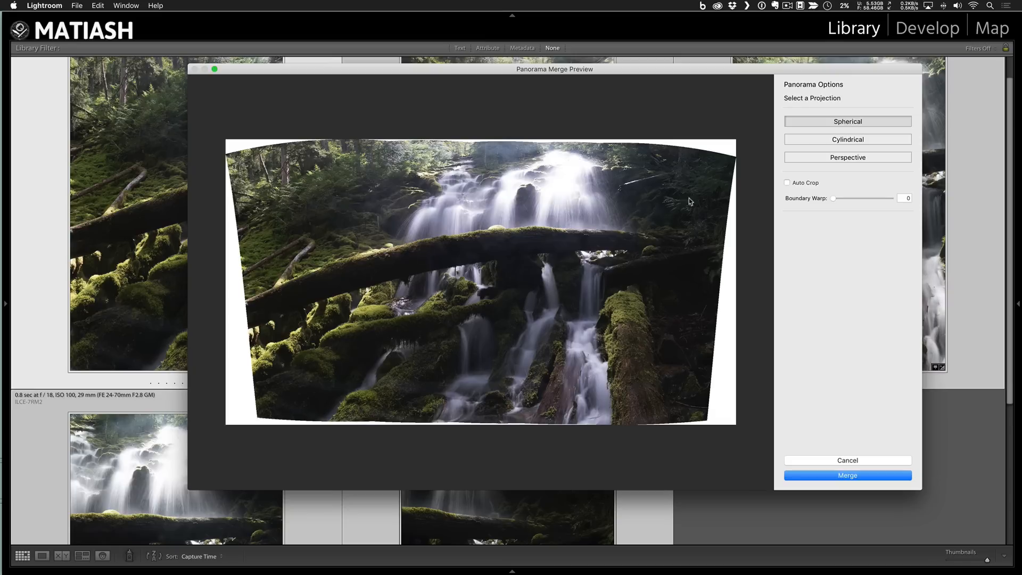
# Compare the Cylindrical, Perspective and Spherical projections in the panorama preview.
pyautogui.click(853, 142)
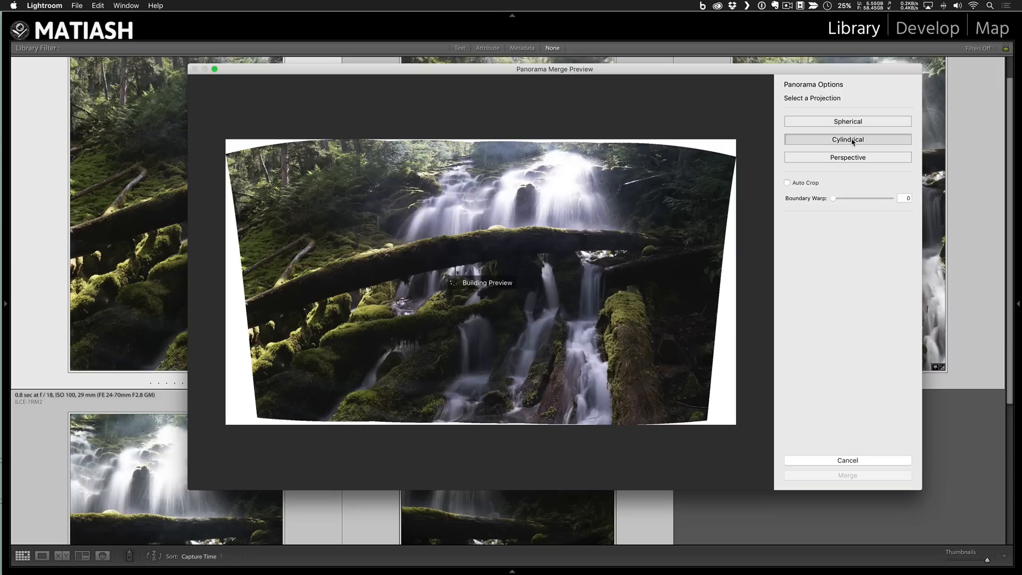
pyautogui.click(809, 161)
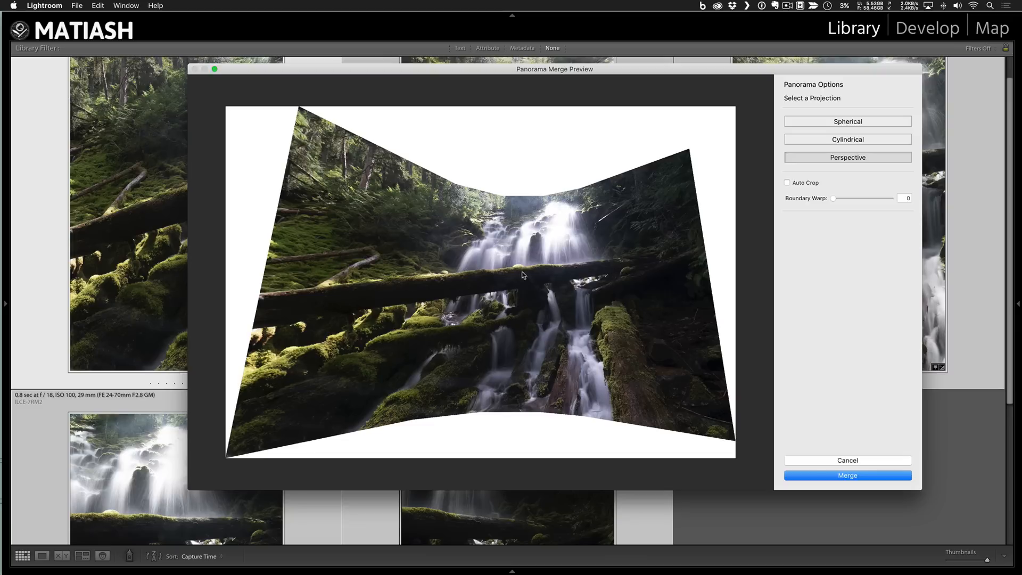
pyautogui.click(849, 122)
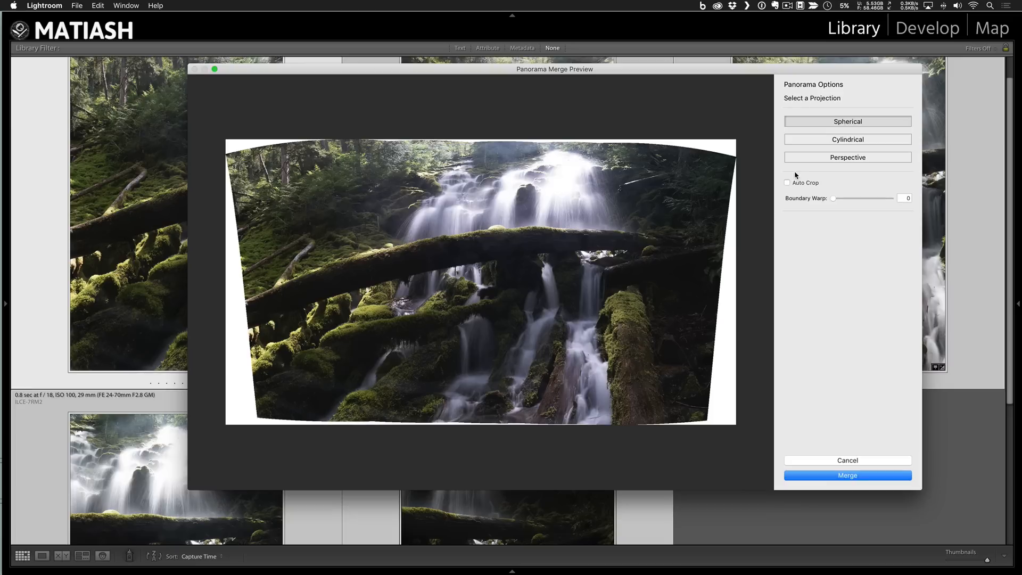
# Choose the Perspective projection for the panorama and set Boundary Warp to 100.
pyautogui.click(823, 160)
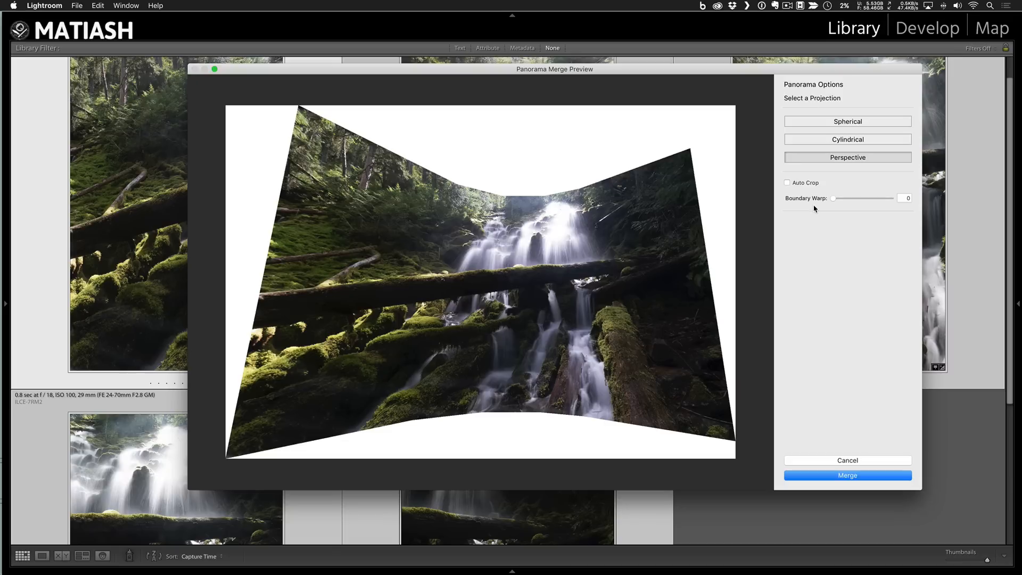
pyautogui.moveTo(833, 202); pyautogui.dragTo(894, 201)
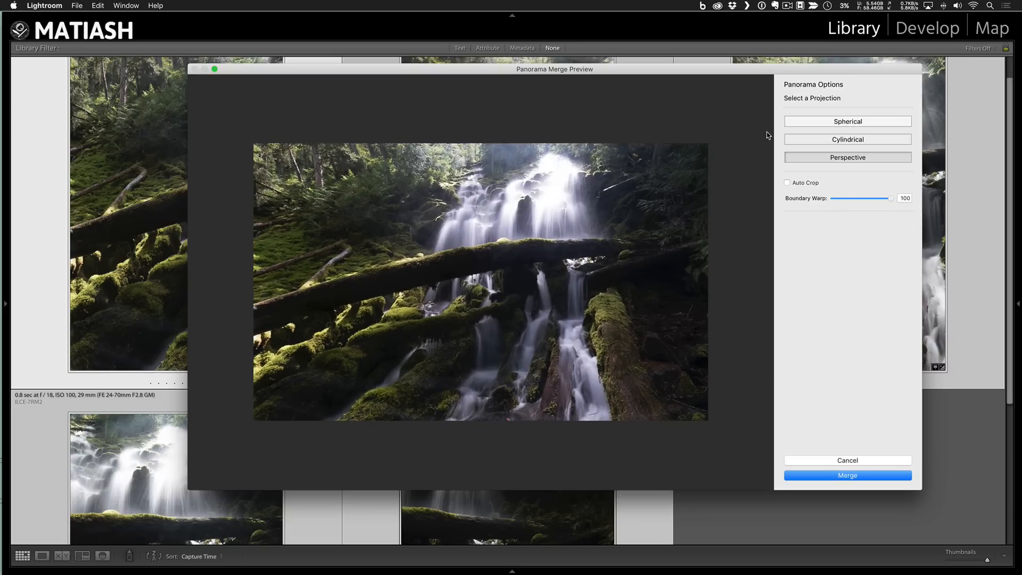
# Check the Spherical projection against Perspective, keep Perspective, and set Boundary Warp to 0.
pyautogui.click(818, 123)
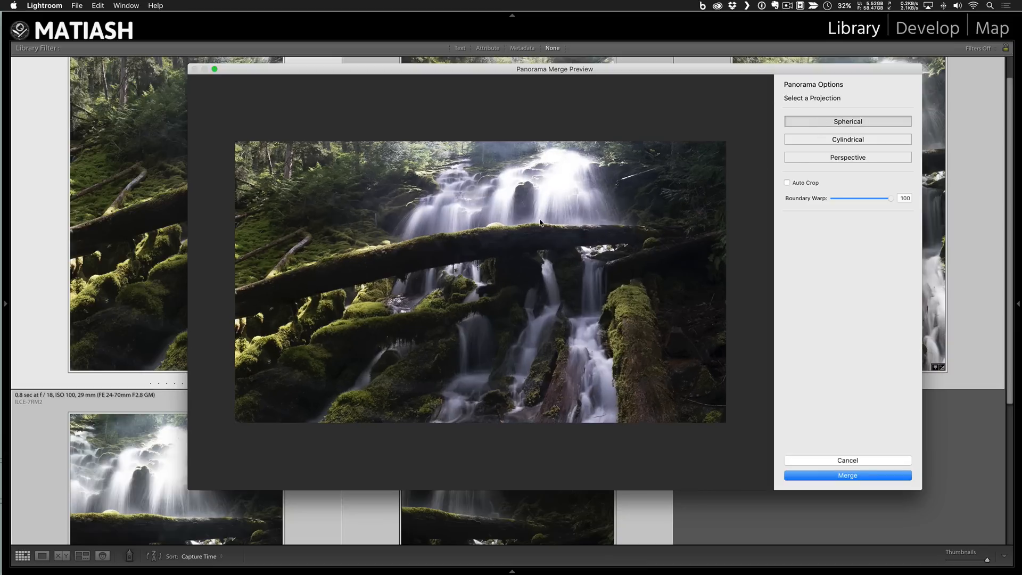
pyautogui.click(823, 160)
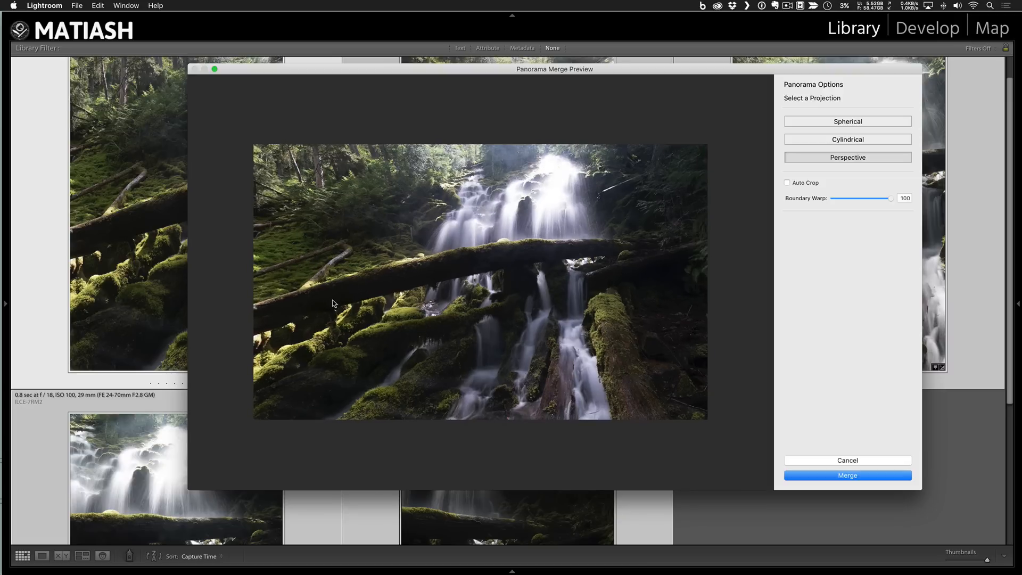
pyautogui.moveTo(890, 199); pyautogui.dragTo(815, 200)
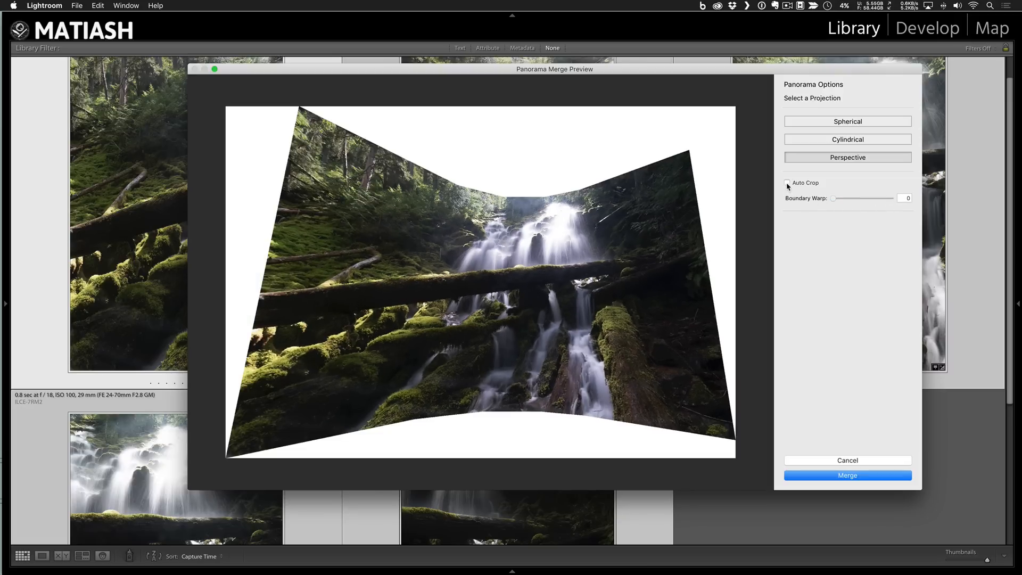
# Enable Auto Crop to trim the blank edges of the panorama, and merge the five photos.
pyautogui.click(787, 183)
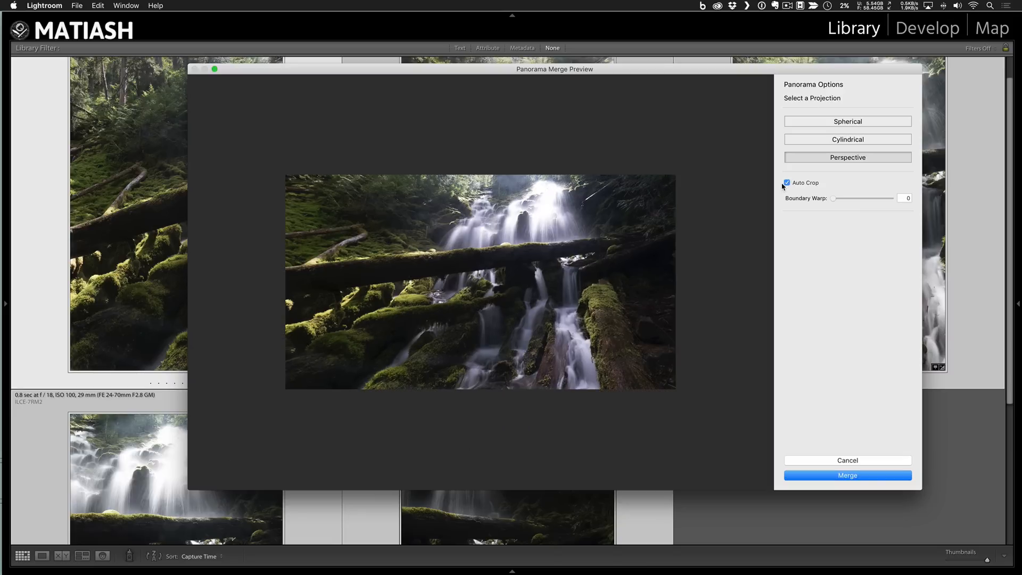
pyautogui.click(787, 182)
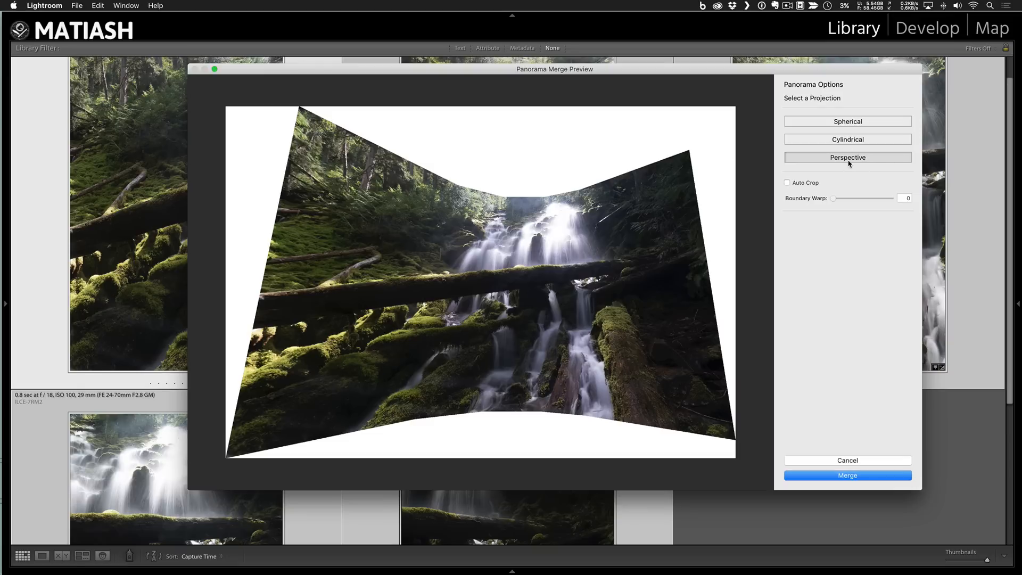
pyautogui.click(804, 183)
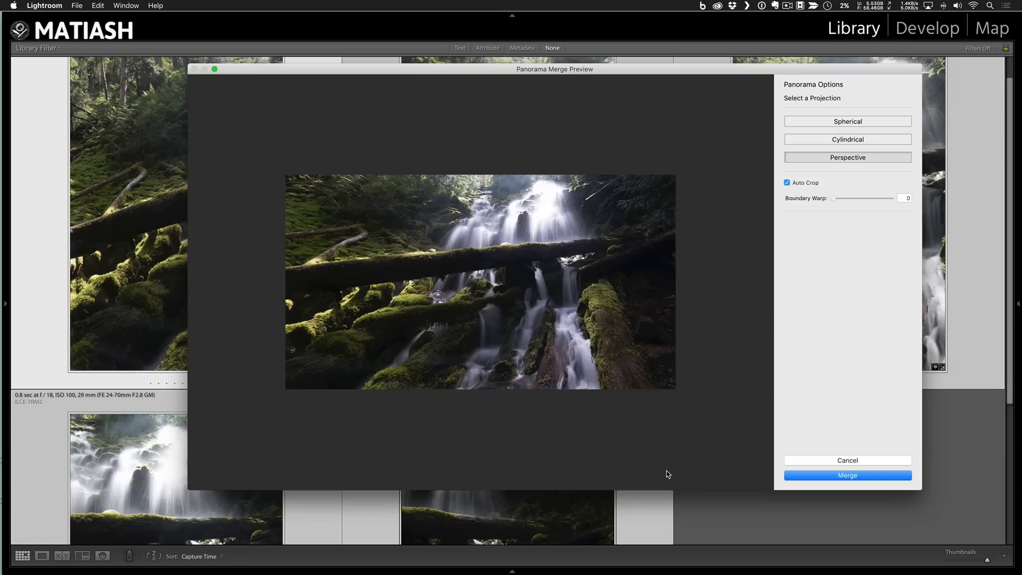
pyautogui.click(817, 479)
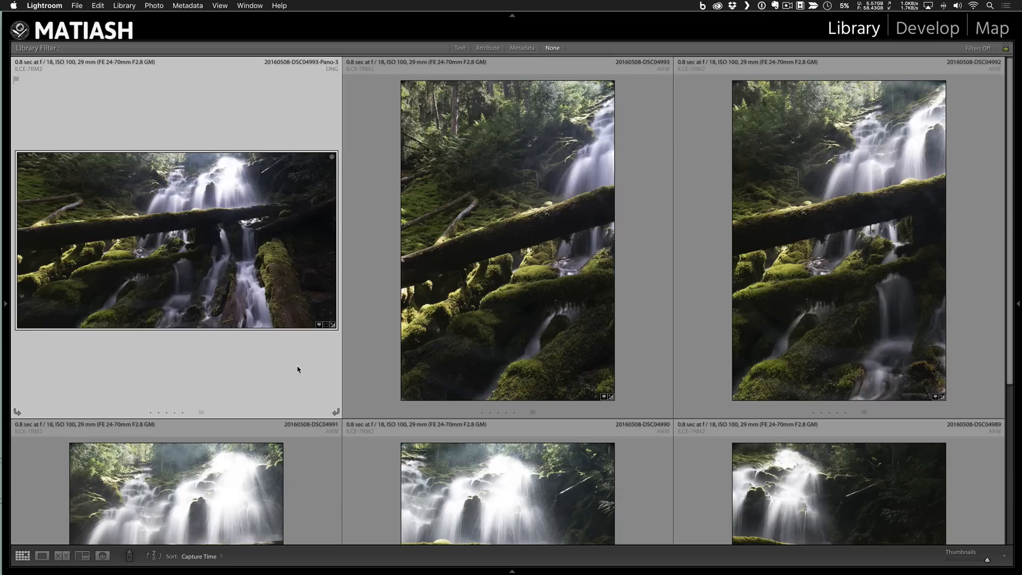
# View the merged panorama enlarged and send it to ON1 Layers 10.
pyautogui.doubleClick(193, 240)
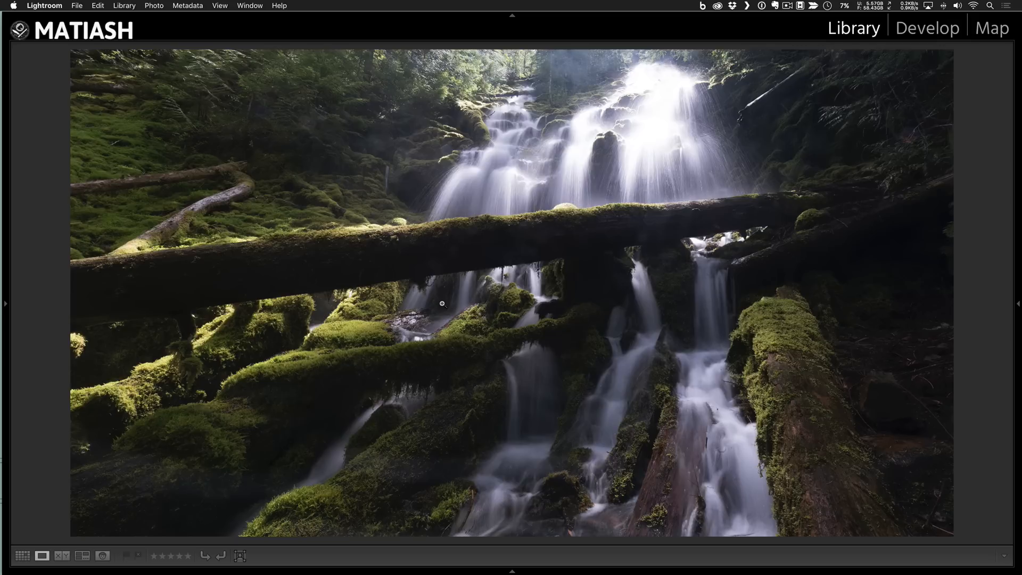
pyautogui.click(77, 5)
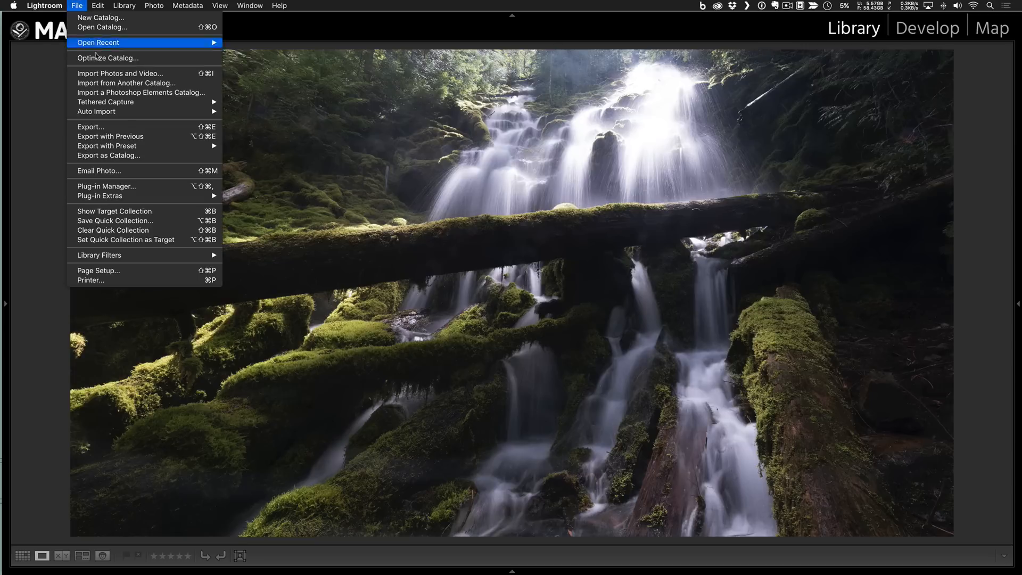
pyautogui.moveTo(162, 197)
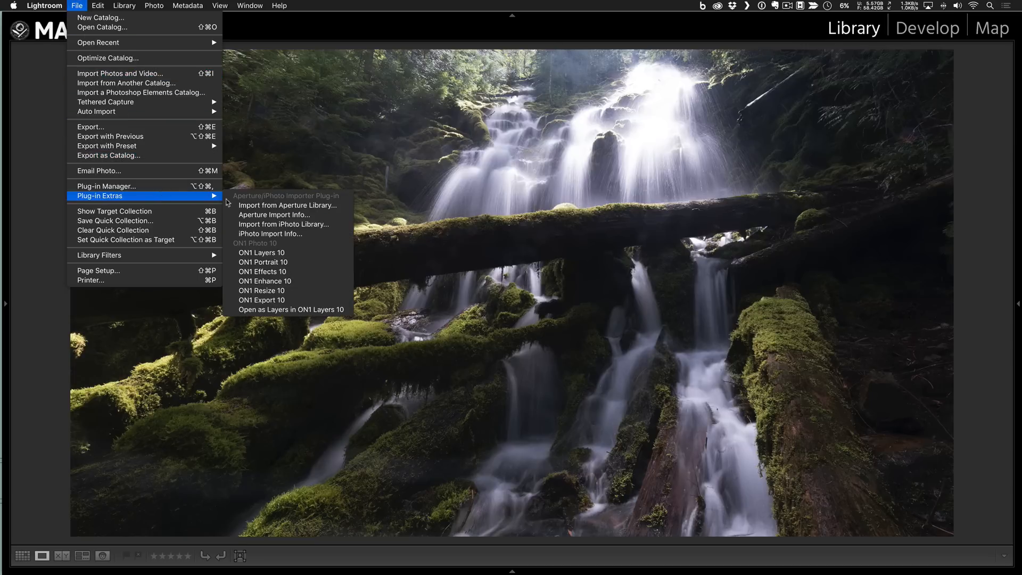
pyautogui.click(320, 255)
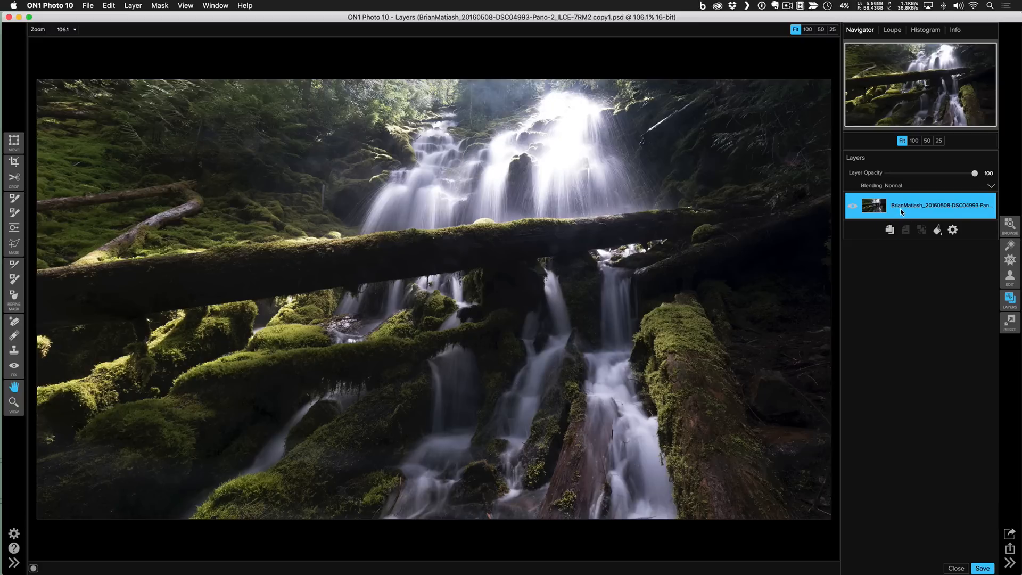
# In the Enhance module, set the panorama's Exposure to -0.8, Contrast to 10, Shadows to 34 and Highlights to -10.
pyautogui.click(953, 230)
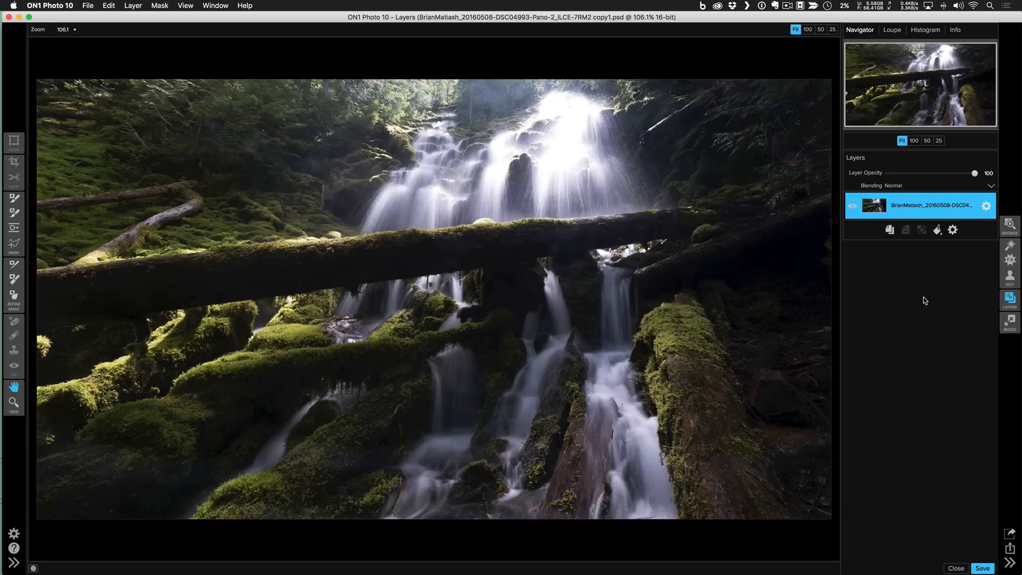
pyautogui.click(1010, 247)
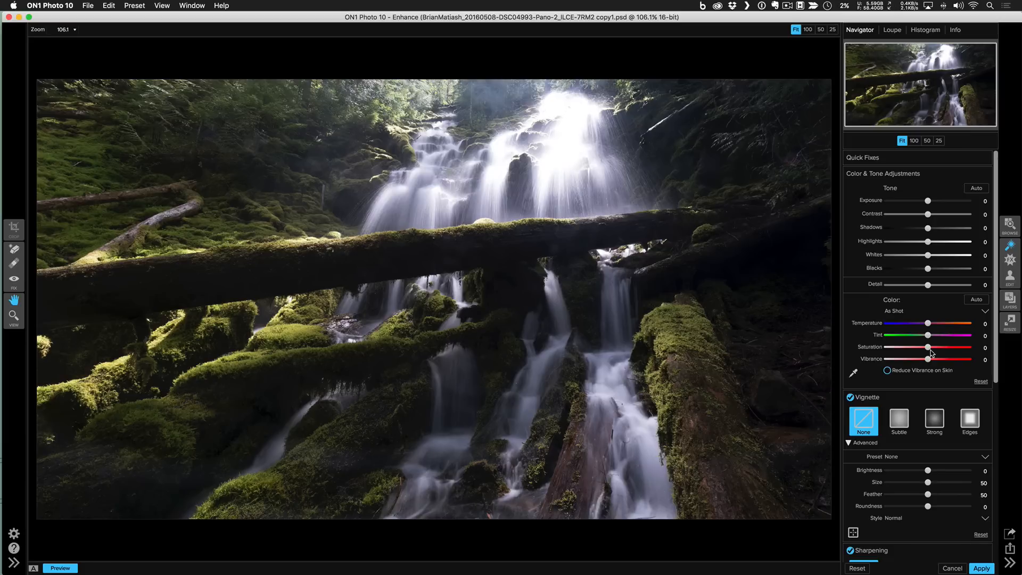
pyautogui.moveTo(928, 202); pyautogui.dragTo(919, 204)
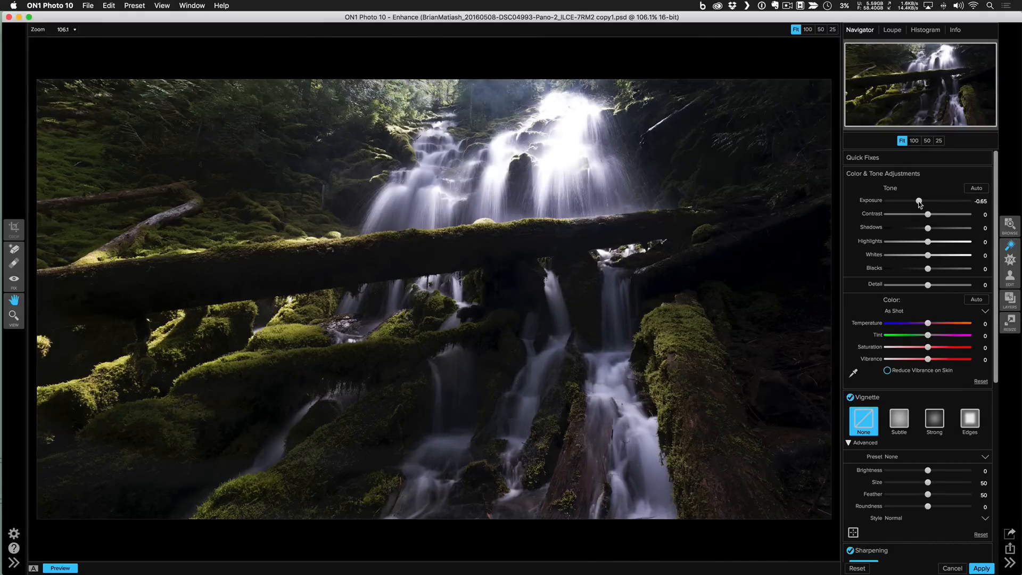
pyautogui.moveTo(929, 215); pyautogui.dragTo(937, 216)
pyautogui.moveTo(928, 229); pyautogui.dragTo(952, 233)
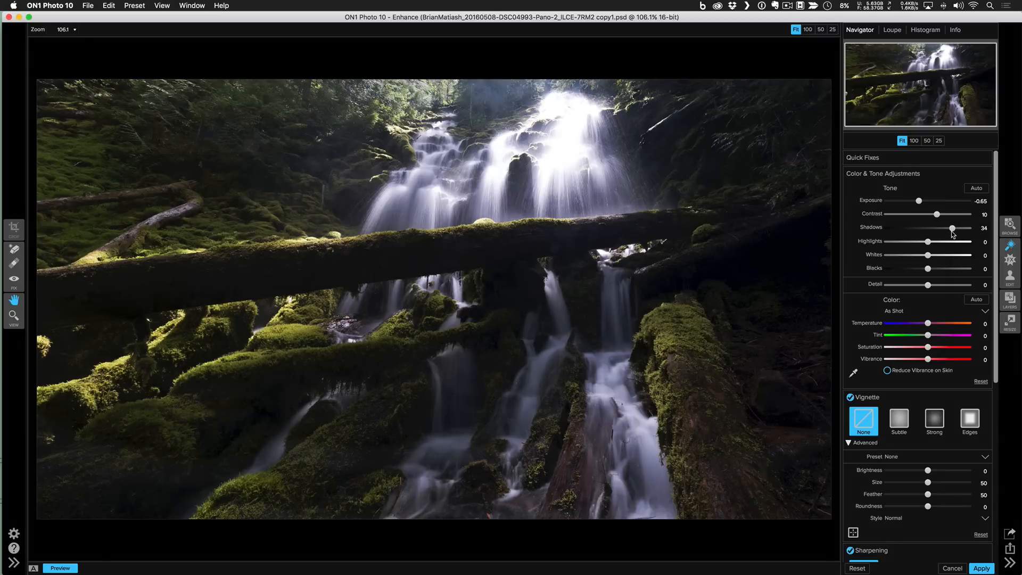
pyautogui.moveTo(928, 242); pyautogui.dragTo(920, 243)
pyautogui.moveTo(920, 202); pyautogui.dragTo(917, 203)
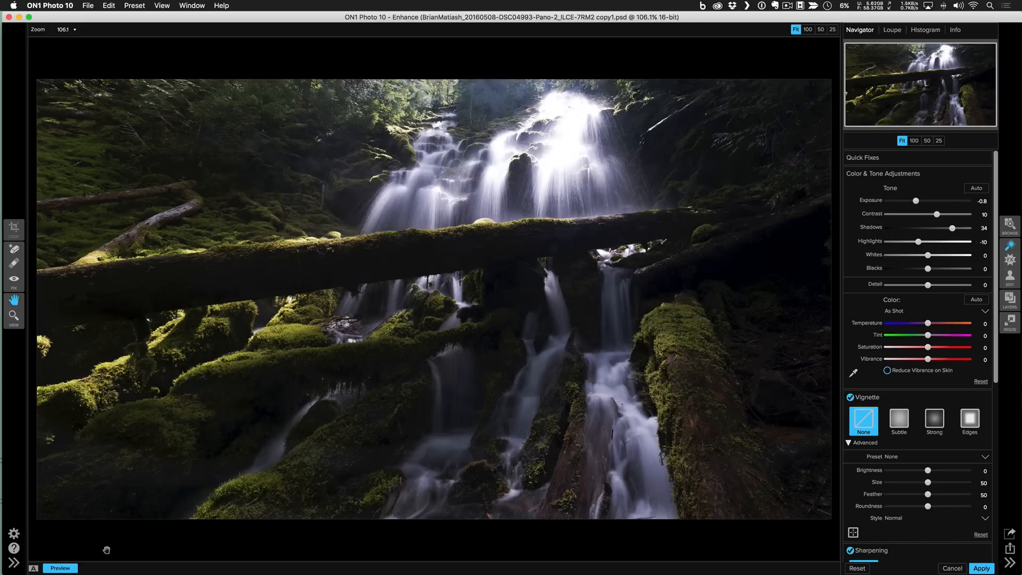
# Compare the tone adjustments with the original image, and set Saturation to 6.
pyautogui.click(61, 569)
pyautogui.click(61, 569)
pyautogui.click(61, 568)
pyautogui.moveTo(929, 347); pyautogui.dragTo(933, 347)
# Examine the histogram and the highlight and shadow clipping overlays on the panorama, leaving both overlays off.
pyautogui.click(917, 31)
pyautogui.click(982, 43)
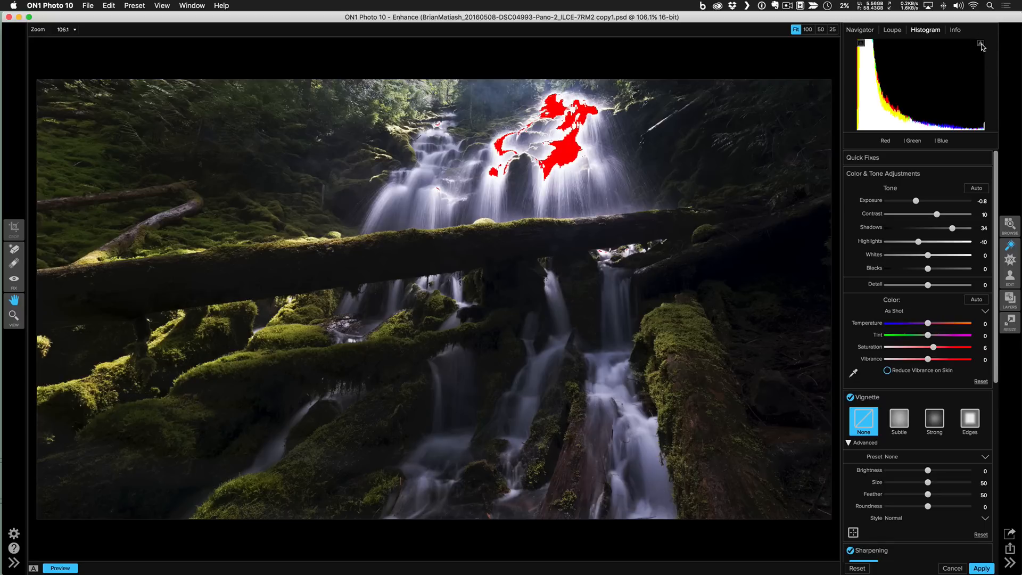
pyautogui.click(981, 44)
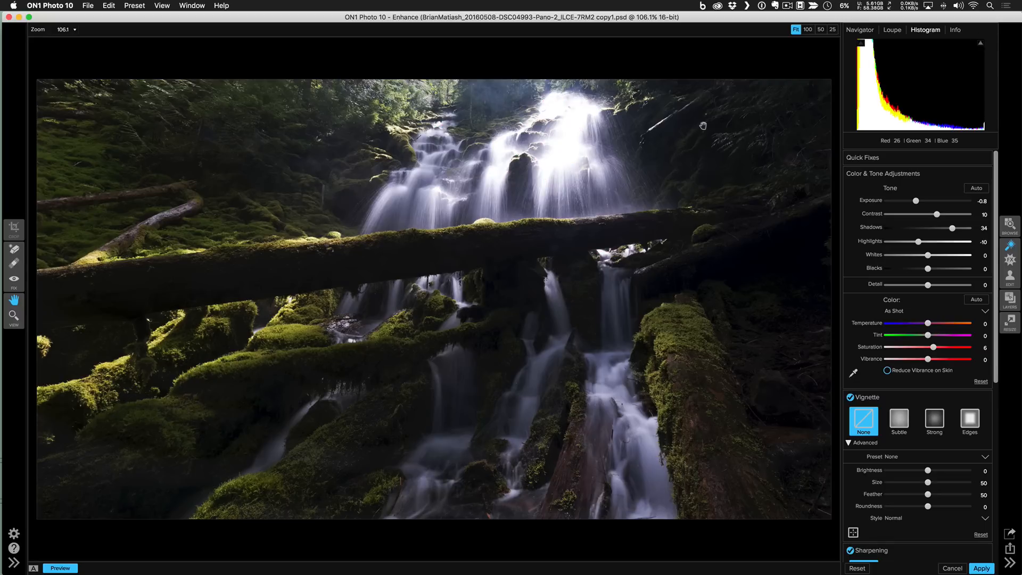
pyautogui.click(862, 43)
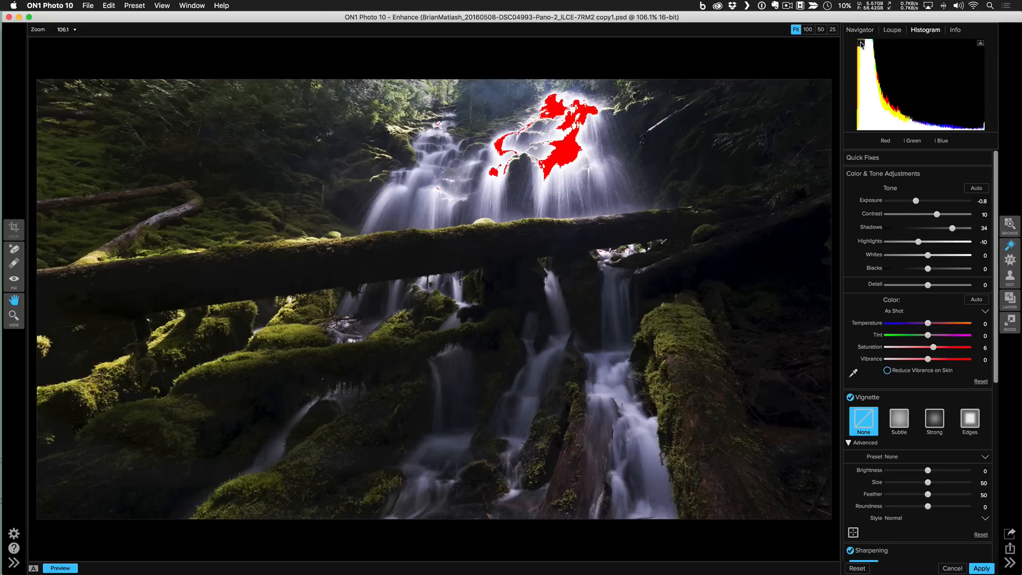
pyautogui.click(862, 44)
pyautogui.click(862, 45)
pyautogui.click(862, 45)
pyautogui.click(862, 46)
pyautogui.click(862, 45)
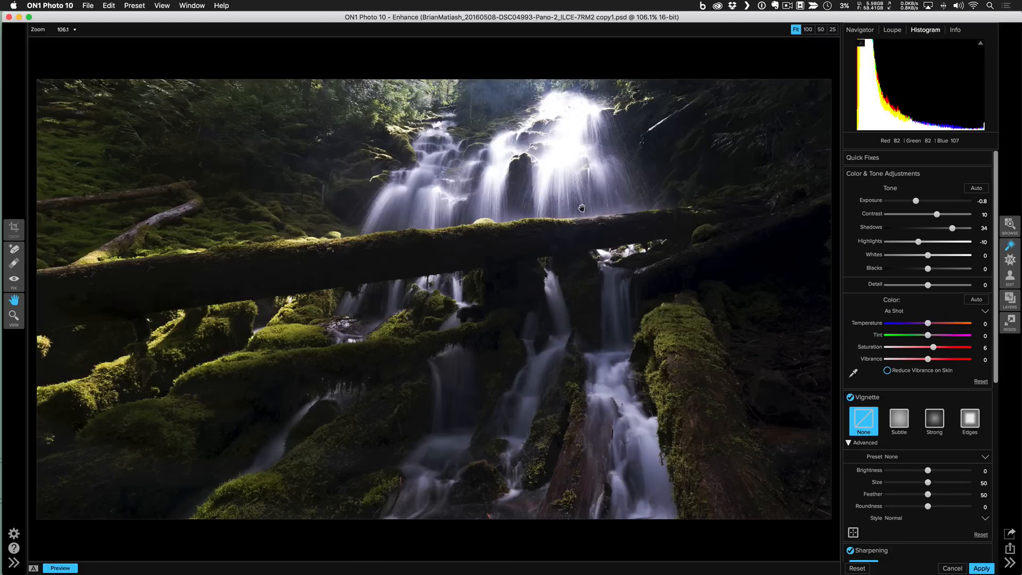
# In the Effects module, add a Dynamic Contrast filter with Small, Medium and Large detail each set to 9.
pyautogui.click(1010, 260)
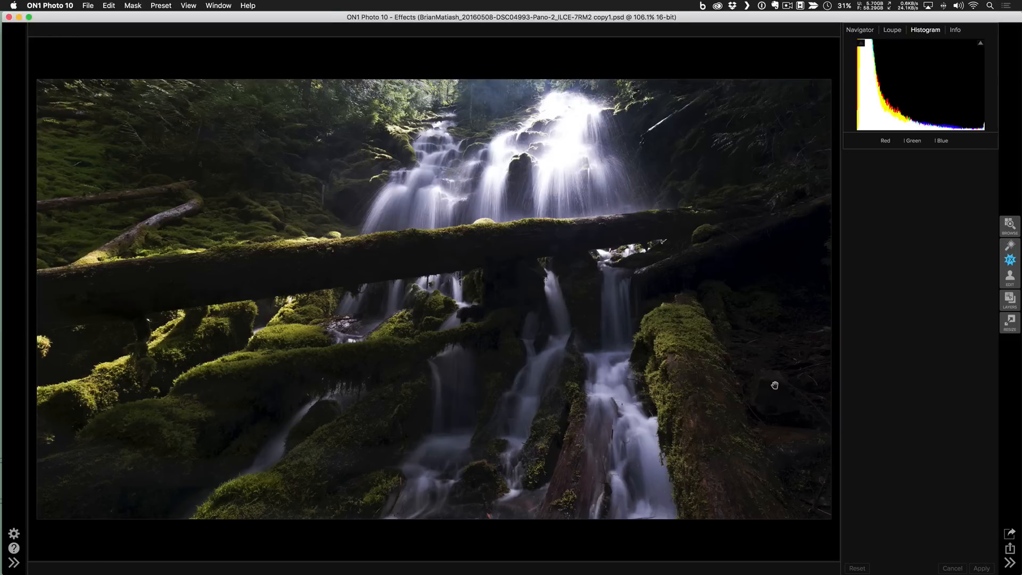
pyautogui.click(920, 208)
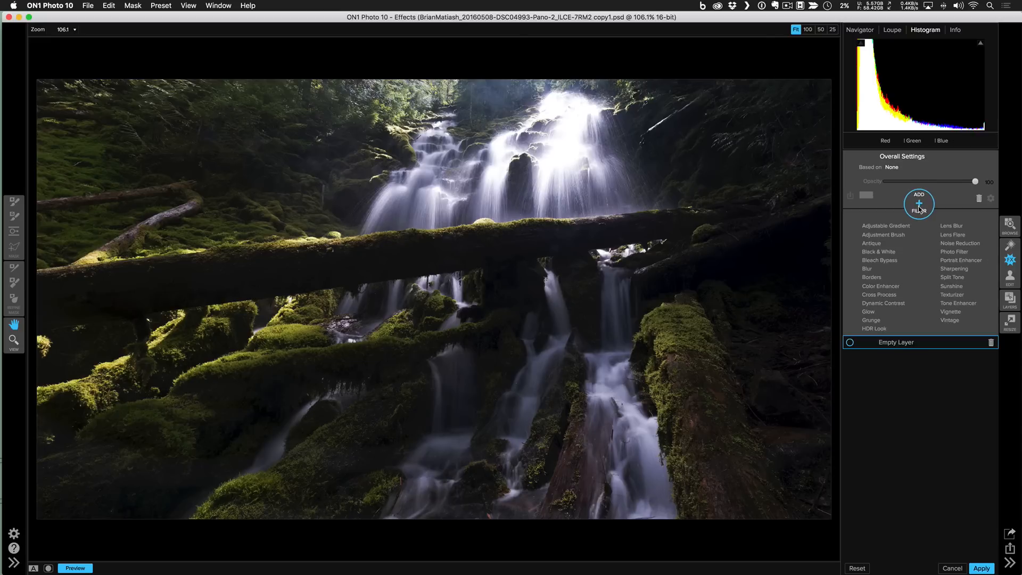
pyautogui.click(895, 304)
pyautogui.click(991, 320)
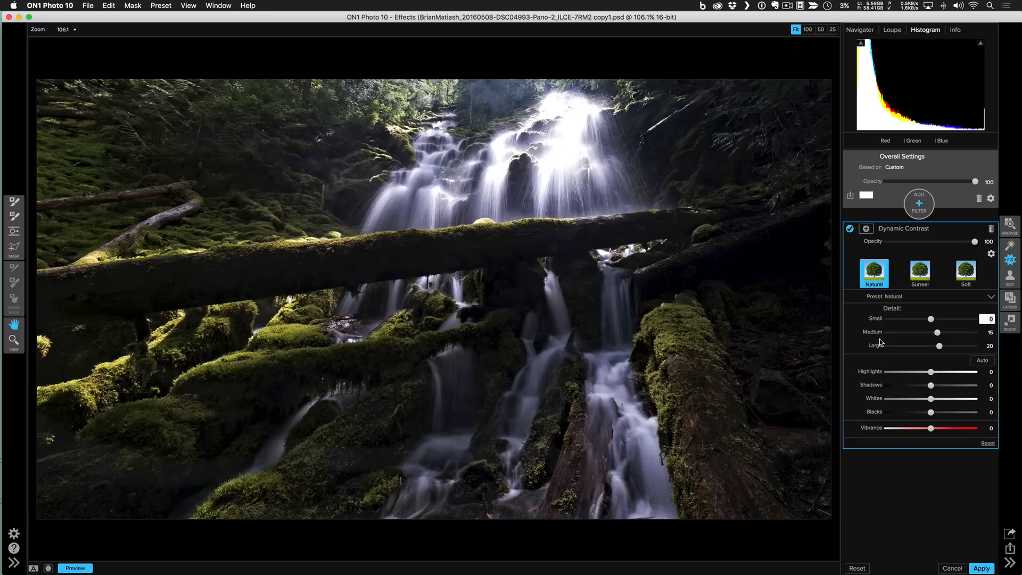
pyautogui.press('Tab')
pyautogui.write('9')
pyautogui.press('Tab')
pyautogui.write('9')
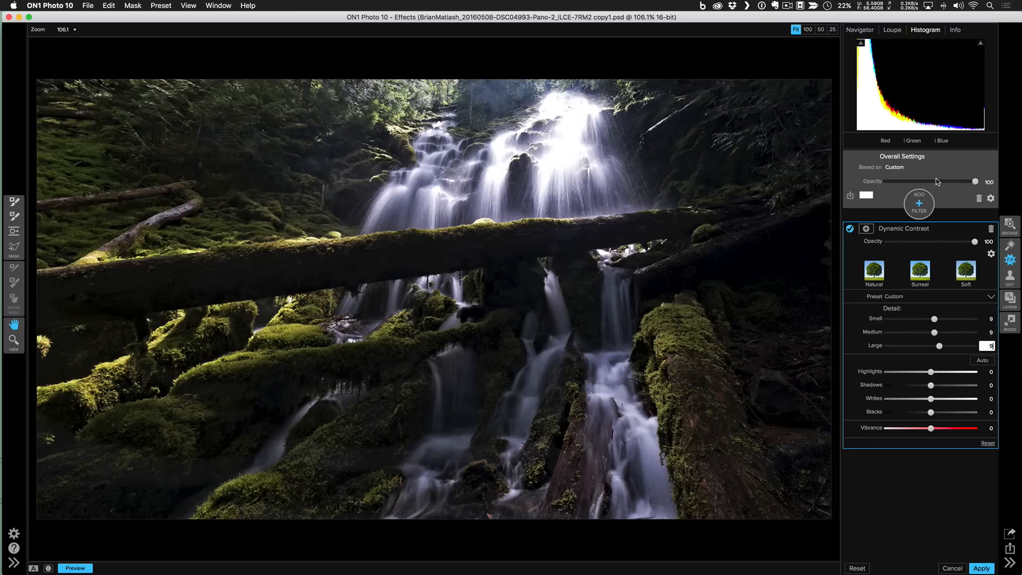
# Set the Dynamic Contrast filter's opacity to 50 and compare the image with and without the filter.
pyautogui.click(931, 241)
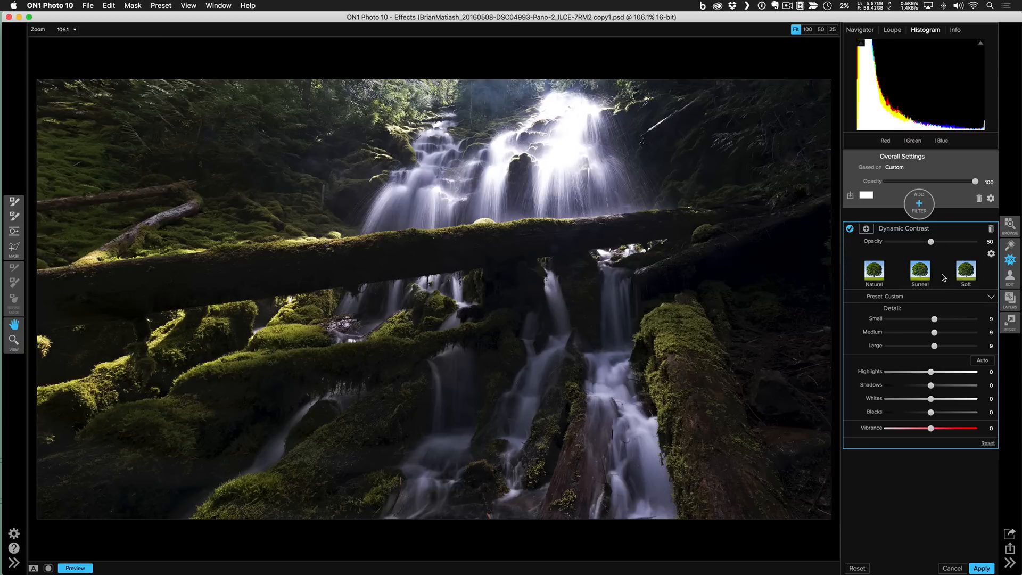
pyautogui.click(851, 229)
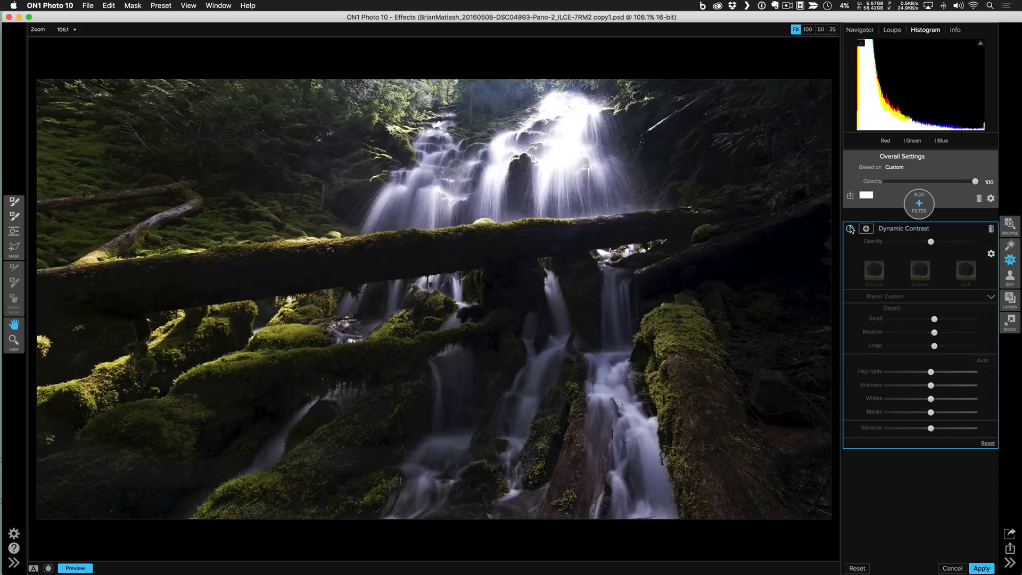
pyautogui.click(850, 229)
pyautogui.click(850, 229)
pyautogui.click(850, 229)
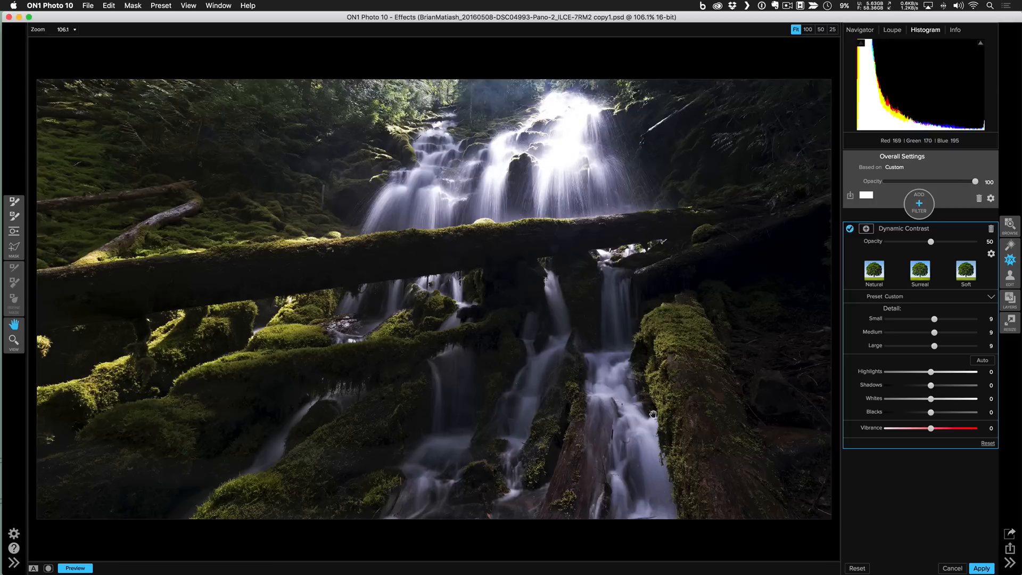
# Add a Lens Flare filter above Dynamic Contrast and apply its Upright preset.
pyautogui.click(927, 208)
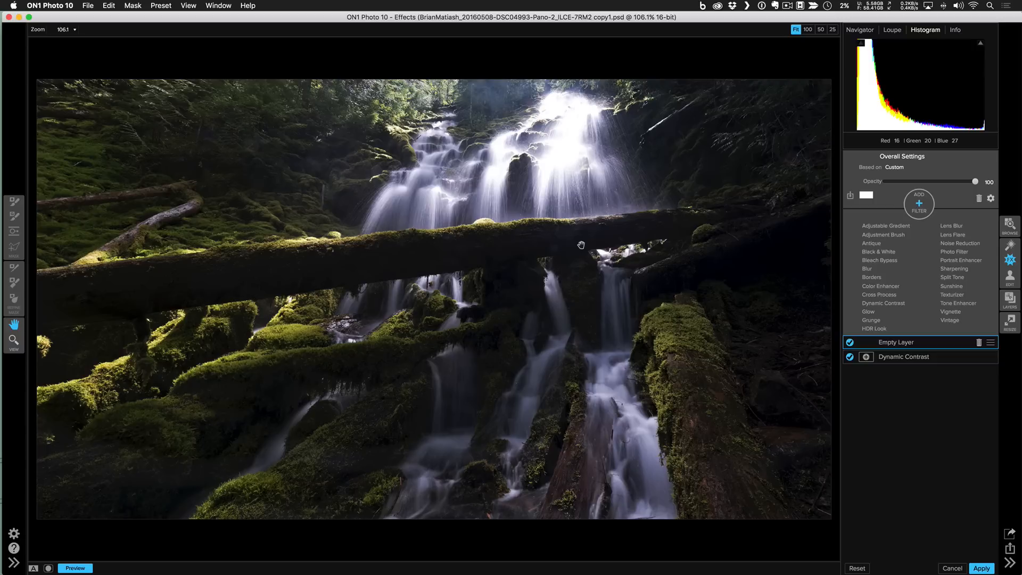
pyautogui.click(945, 235)
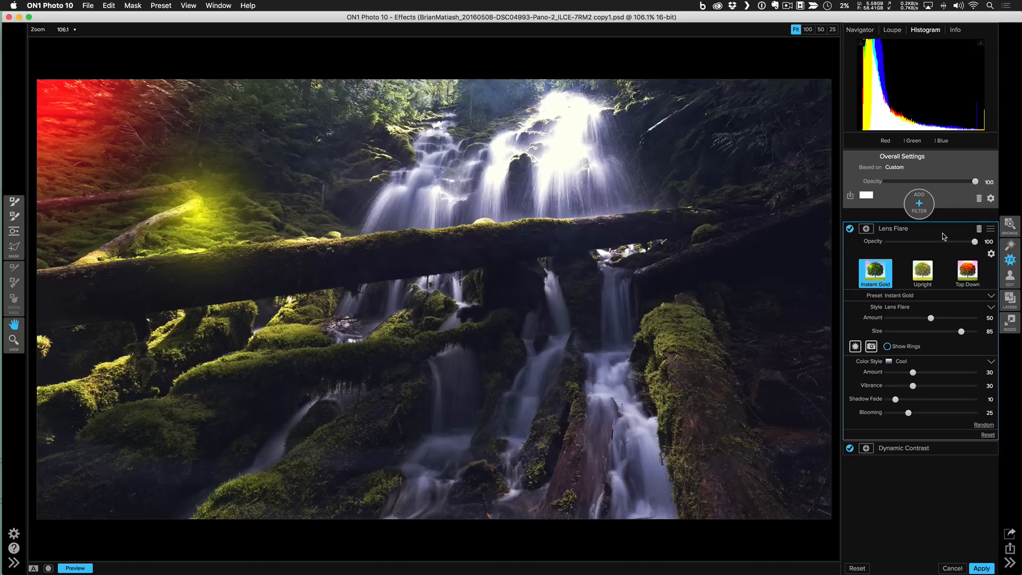
pyautogui.click(931, 274)
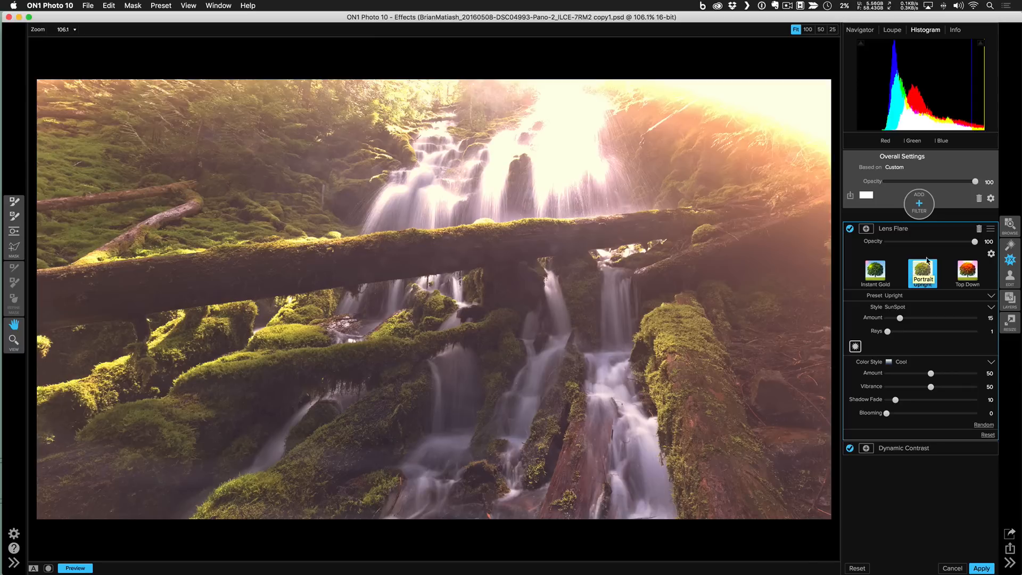
# Set the Lens Flare filter's blending mode to Multiply and its color style to Iris.
pyautogui.click(992, 255)
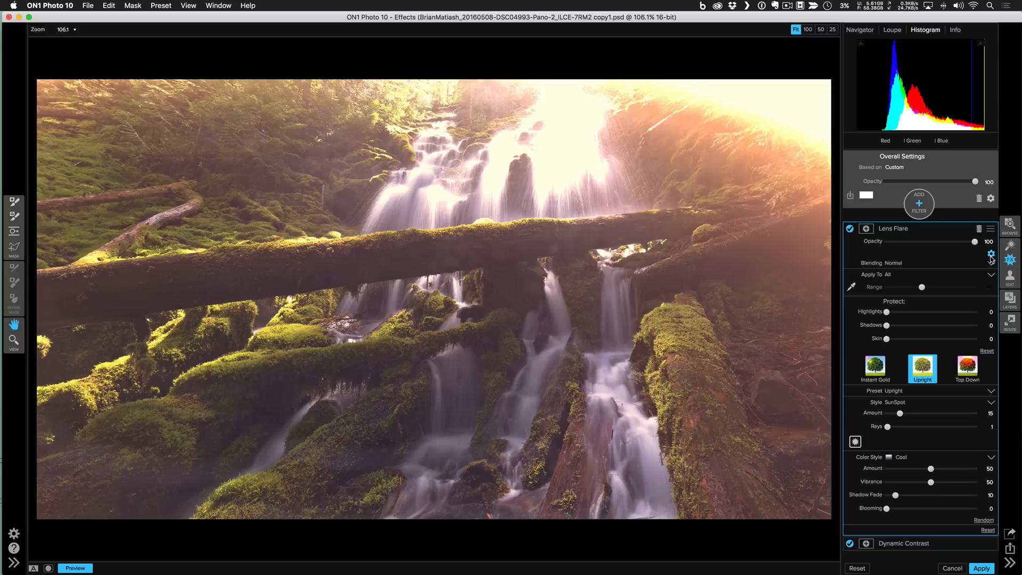
pyautogui.click(906, 263)
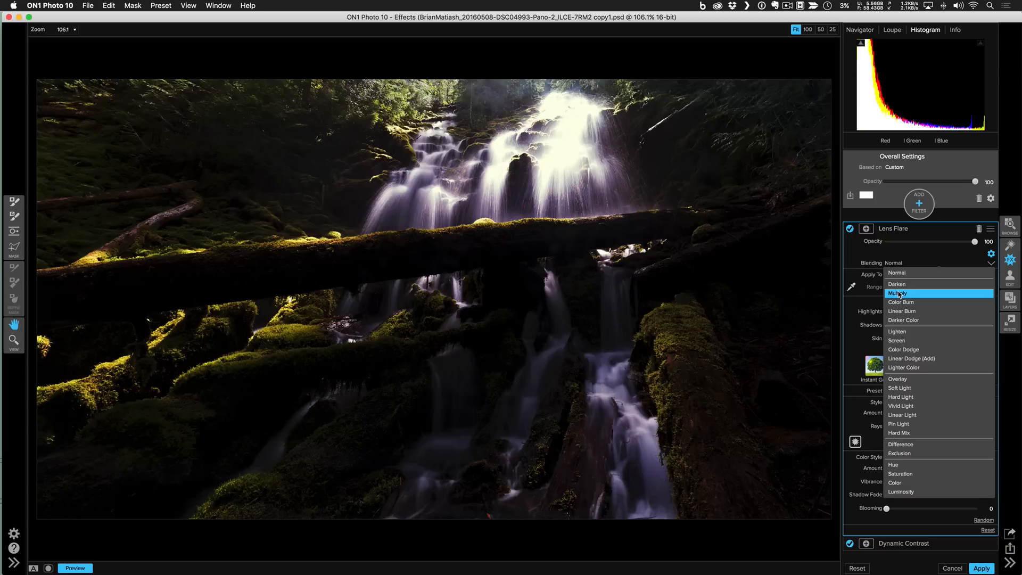
pyautogui.click(899, 294)
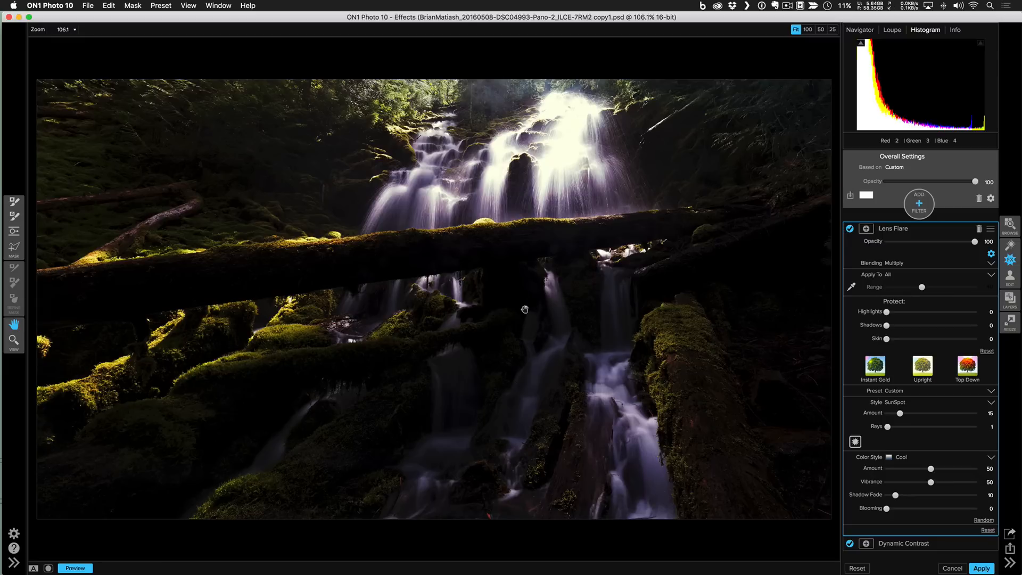
pyautogui.click(901, 459)
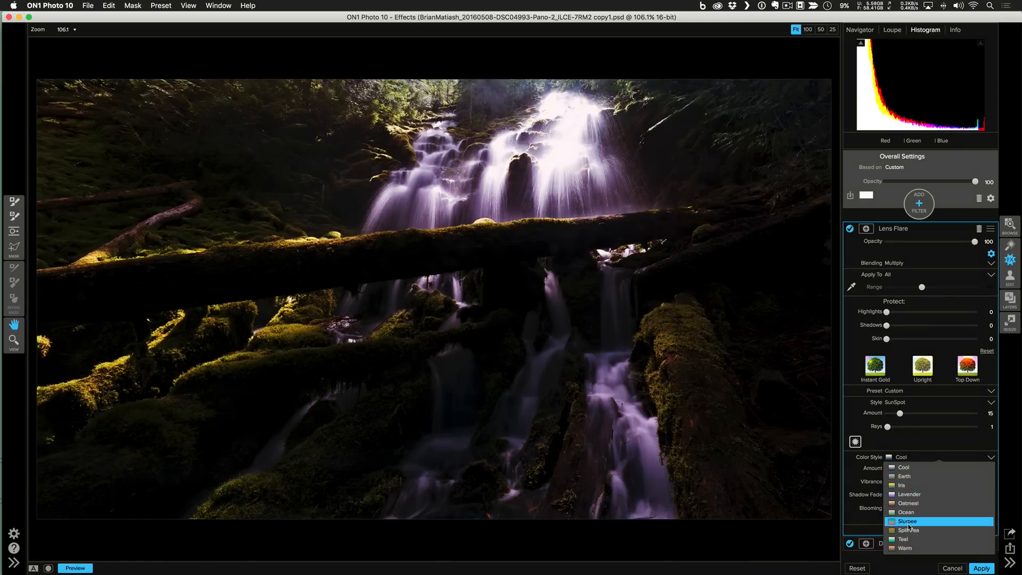
pyautogui.click(903, 485)
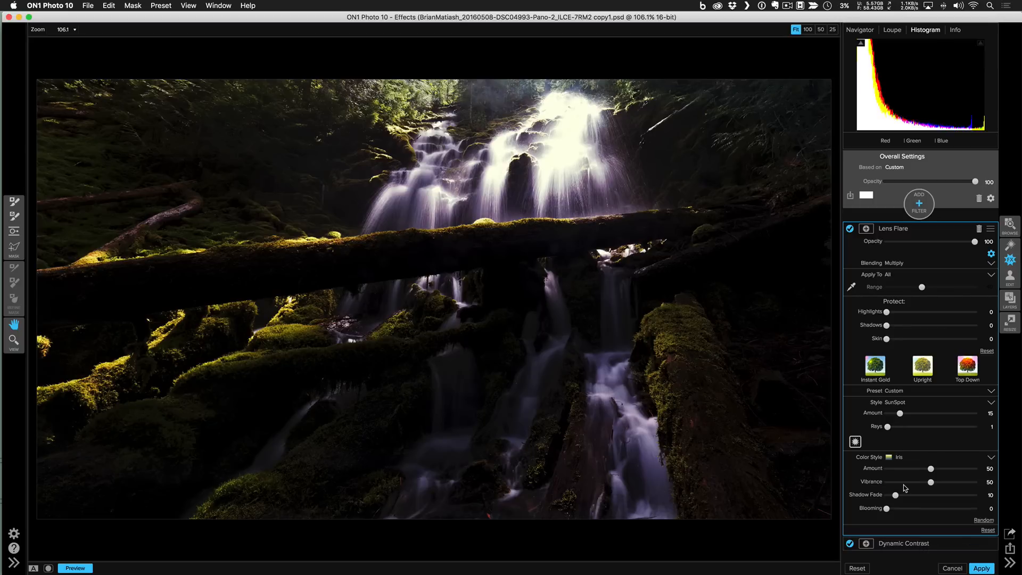
# Set the Lens Flare filter's opacity to 79 and add a Vintage filter with the Earth & Sky preset.
pyautogui.moveTo(974, 242)
pyautogui.mouseDown()
pyautogui.moveTo(887, 243)
pyautogui.moveTo(957, 245)
pyautogui.mouseUp()
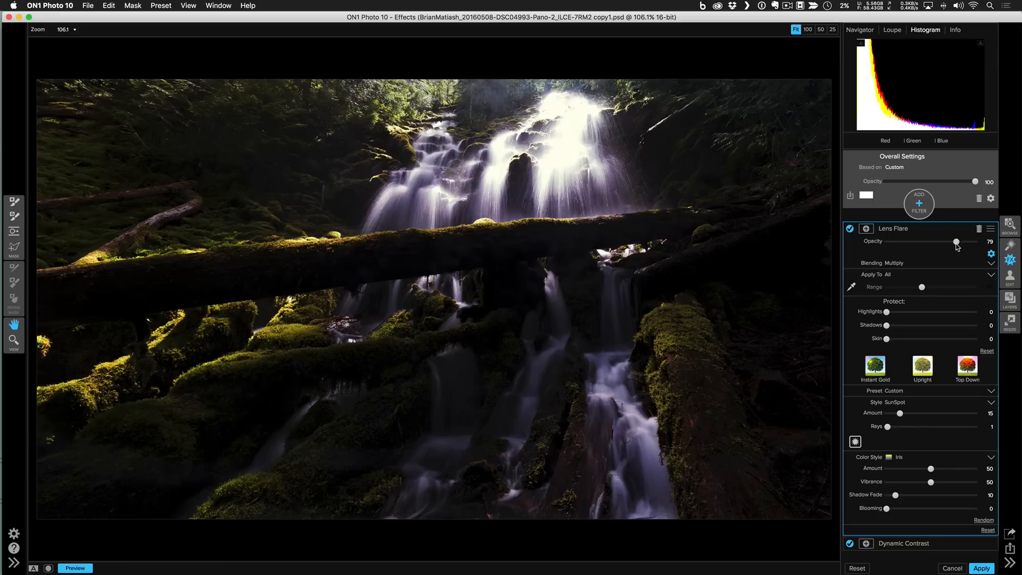
pyautogui.click(924, 214)
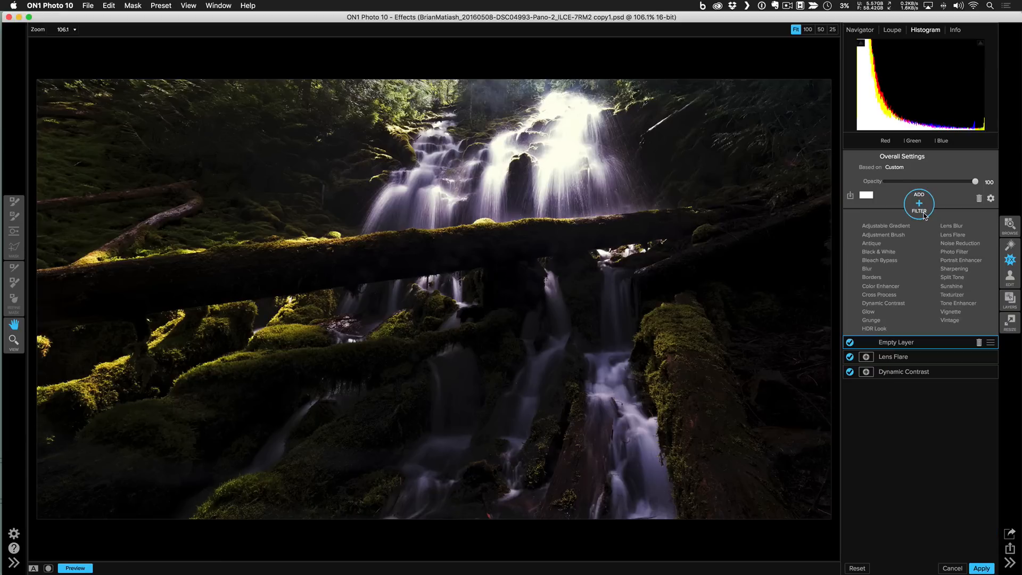
pyautogui.click(944, 321)
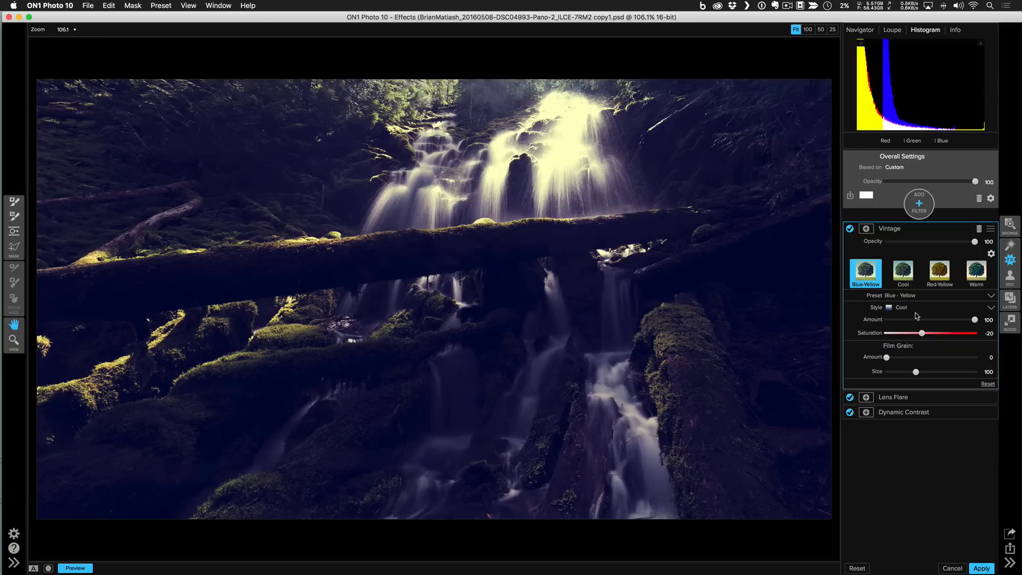
pyautogui.click(912, 296)
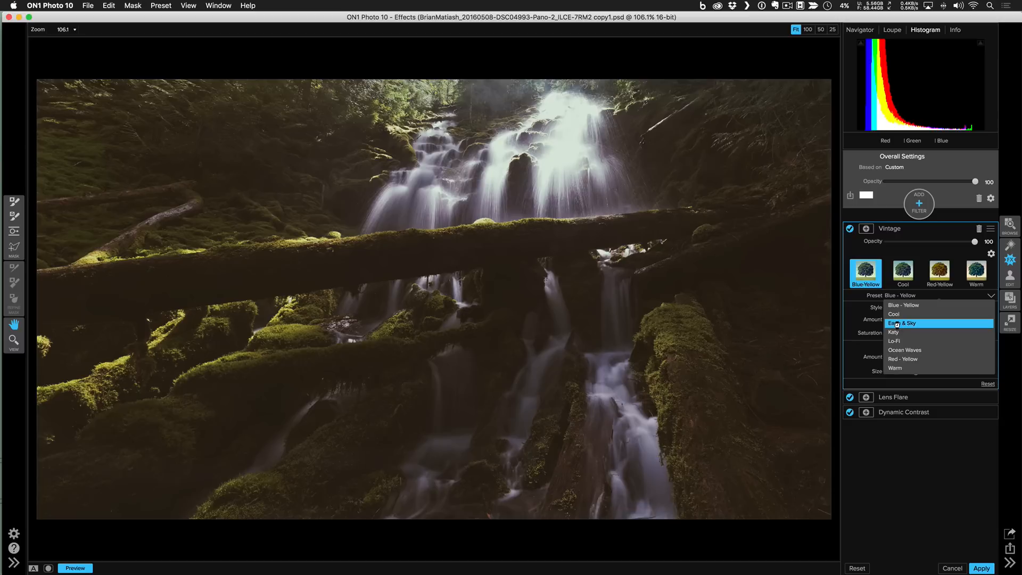
pyautogui.click(896, 323)
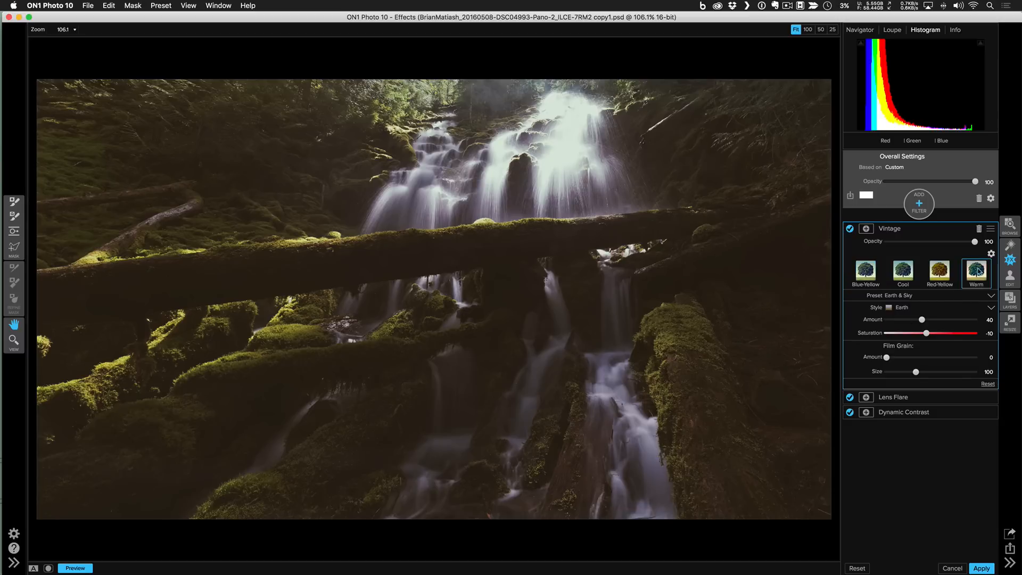
# Set the Vintage filter's blending mode to Overlay, its amount to 100, saturation to 12 and opacity to 56.
pyautogui.click(991, 253)
pyautogui.click(915, 258)
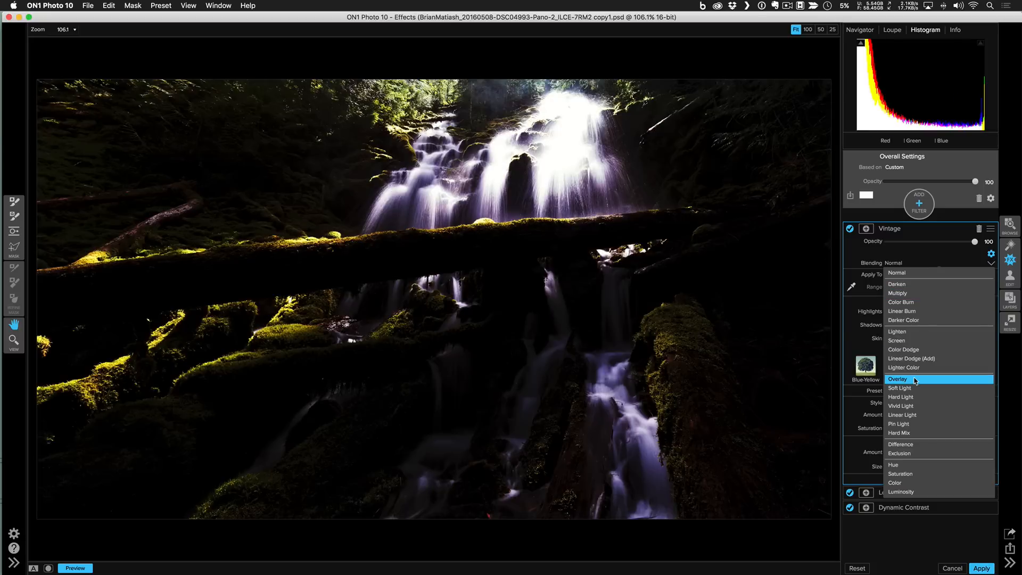
pyautogui.click(916, 379)
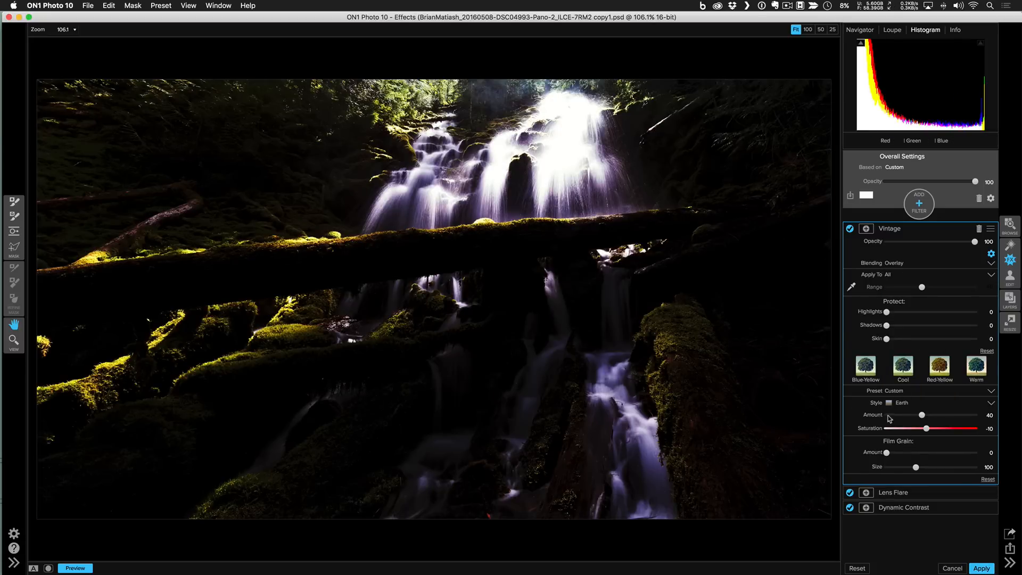
pyautogui.moveTo(922, 416); pyautogui.dragTo(988, 421)
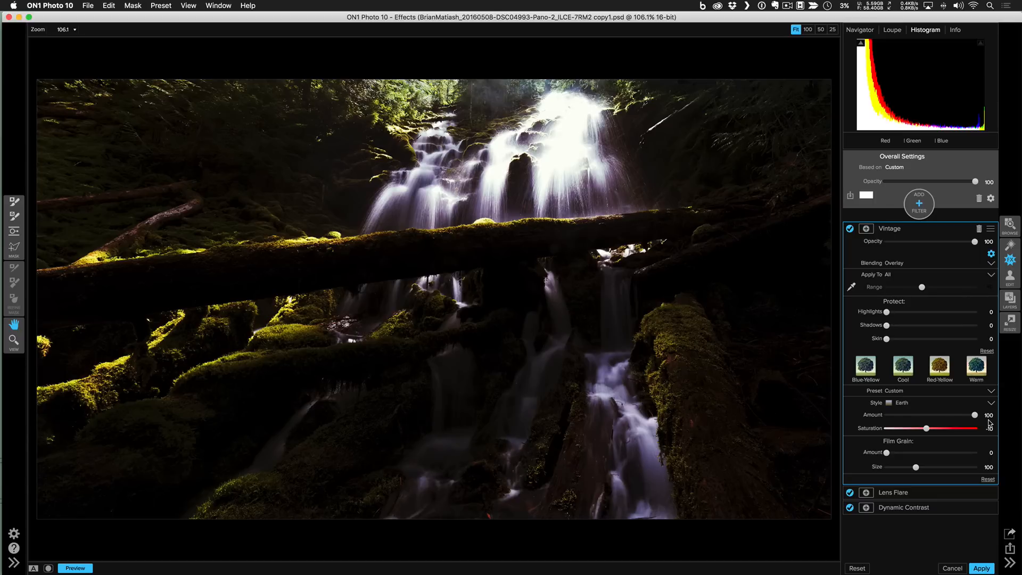
pyautogui.click(935, 428)
pyautogui.moveTo(935, 430); pyautogui.dragTo(937, 433)
pyautogui.moveTo(970, 243); pyautogui.dragTo(937, 242)
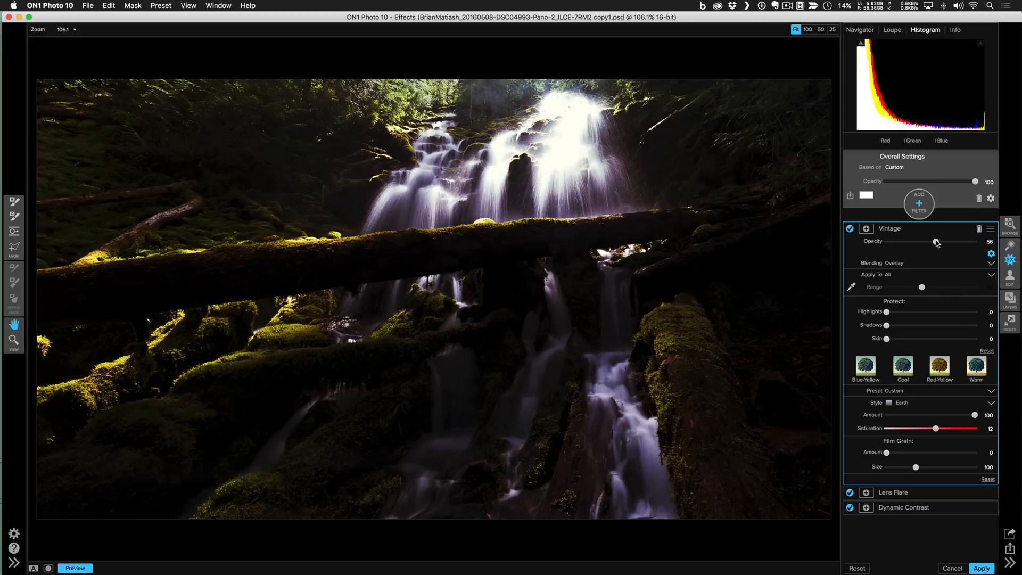
# Compare the image with and without the top filter in the stack.
pyautogui.click(850, 228)
pyautogui.click(850, 228)
pyautogui.click(850, 228)
pyautogui.click(850, 228)
pyautogui.click(850, 228)
pyautogui.click(850, 228)
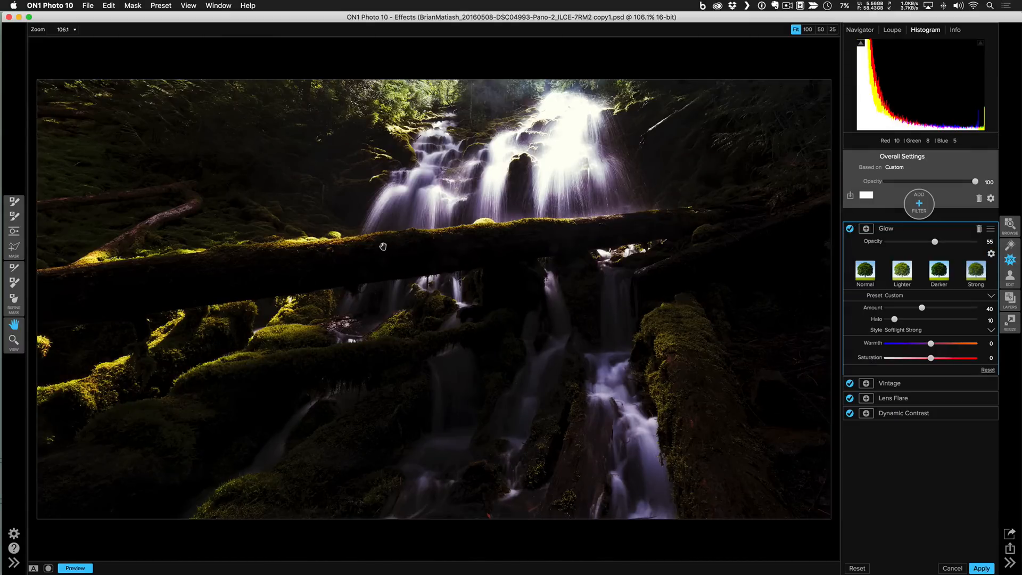
# Add an Adjustment Brush filter above Glow and set its Brightness to 100.
pyautogui.click(918, 203)
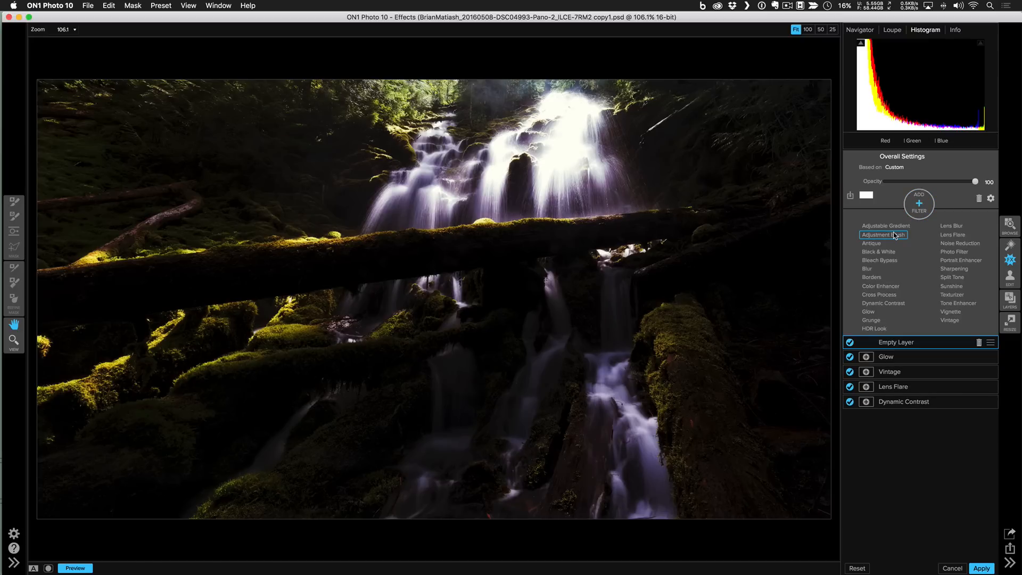
pyautogui.click(895, 235)
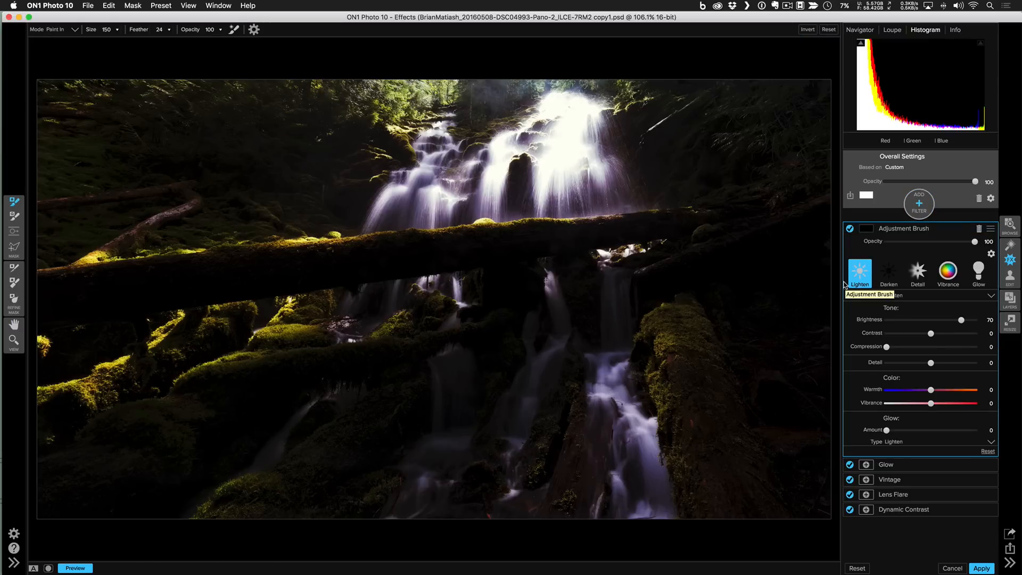
pyautogui.moveTo(966, 319); pyautogui.dragTo(984, 325)
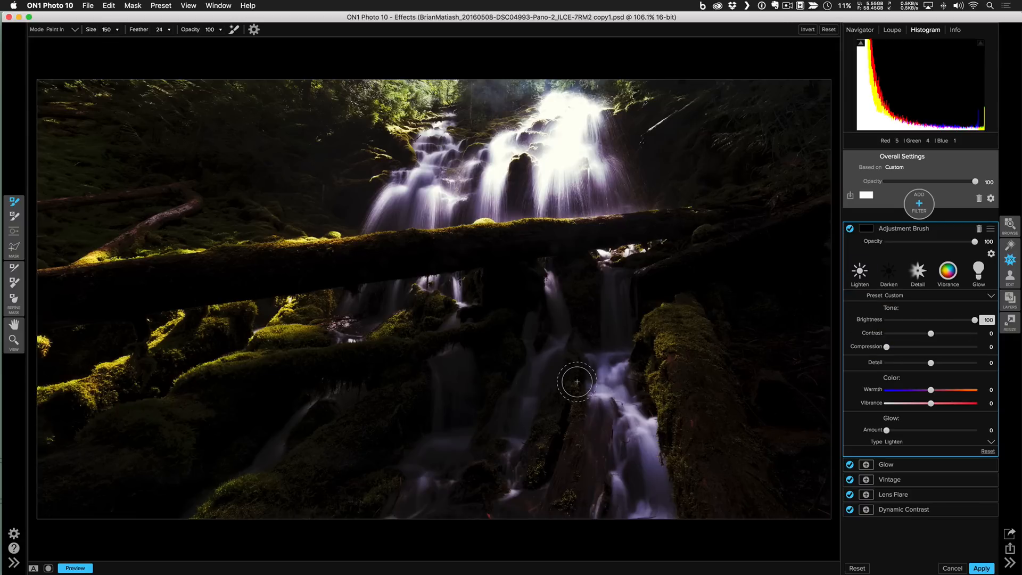
# Enlarge the brush to size 800 with feather 55 and paint the brightening over the lower part of the waterfall scene.
pyautogui.press(']')
pyautogui.press(']')
pyautogui.press(']')
pyautogui.press(']')
pyautogui.press(']')
pyautogui.press(']')
pyautogui.press(']')
pyautogui.press(']')
pyautogui.press(']')
pyautogui.press(']')
pyautogui.hotkey('shift', ']')
pyautogui.hotkey('shift', ']')
pyautogui.hotkey('shift', ']')
pyautogui.hotkey('shift', ']')
pyautogui.hotkey('shift', ']')
pyautogui.hotkey('shift', ']')
pyautogui.press(']')
pyautogui.press(']')
pyautogui.press(']')
pyautogui.press(']')
pyautogui.press(']')
pyautogui.press(']')
pyautogui.press(']')
pyautogui.moveTo(585, 382)
pyautogui.mouseDown()
pyautogui.moveTo(648, 420)
pyautogui.moveTo(764, 443)
pyautogui.moveTo(496, 448)
pyautogui.moveTo(265, 476)
pyautogui.moveTo(93, 452)
pyautogui.moveTo(87, 441)
pyautogui.moveTo(202, 414)
pyautogui.moveTo(102, 415)
pyautogui.moveTo(689, 355)
pyautogui.moveTo(808, 323)
pyautogui.moveTo(816, 311)
pyautogui.moveTo(737, 403)
pyautogui.mouseUp()
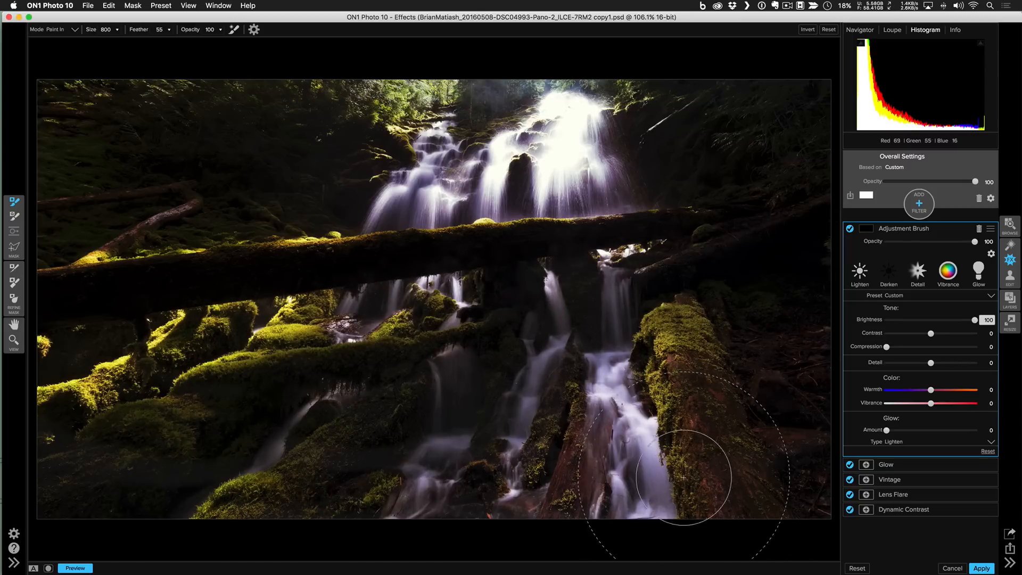
# Set the brush to size 600, feather 39 and opacity 30, and lightly brighten the dark slope in the image's upper right.
pyautogui.press('[')
pyautogui.press('[')
pyautogui.press('[')
pyautogui.press('[')
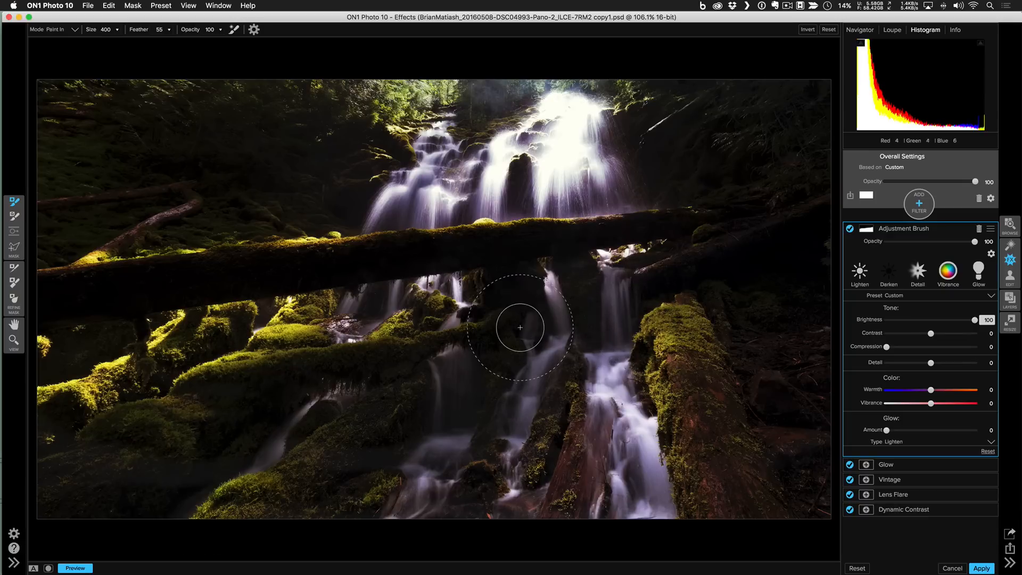
pyautogui.press('[')
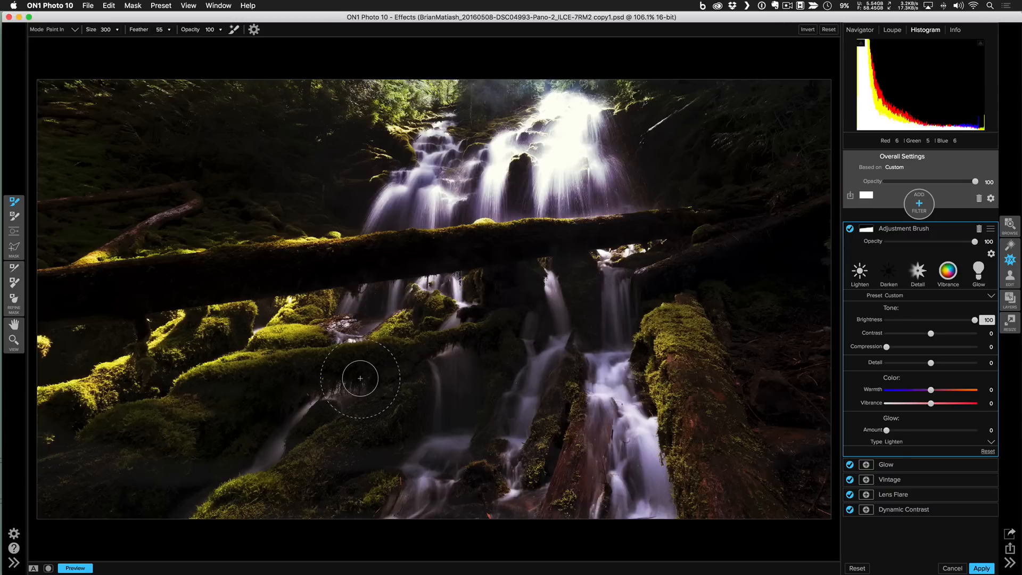
pyautogui.press(']')
pyautogui.press(']')
pyautogui.press(']')
pyautogui.press(']')
pyautogui.press(']')
pyautogui.press(']')
pyautogui.hotkey('shift', '[')
pyautogui.hotkey('shift', '[')
pyautogui.hotkey('shift', '[')
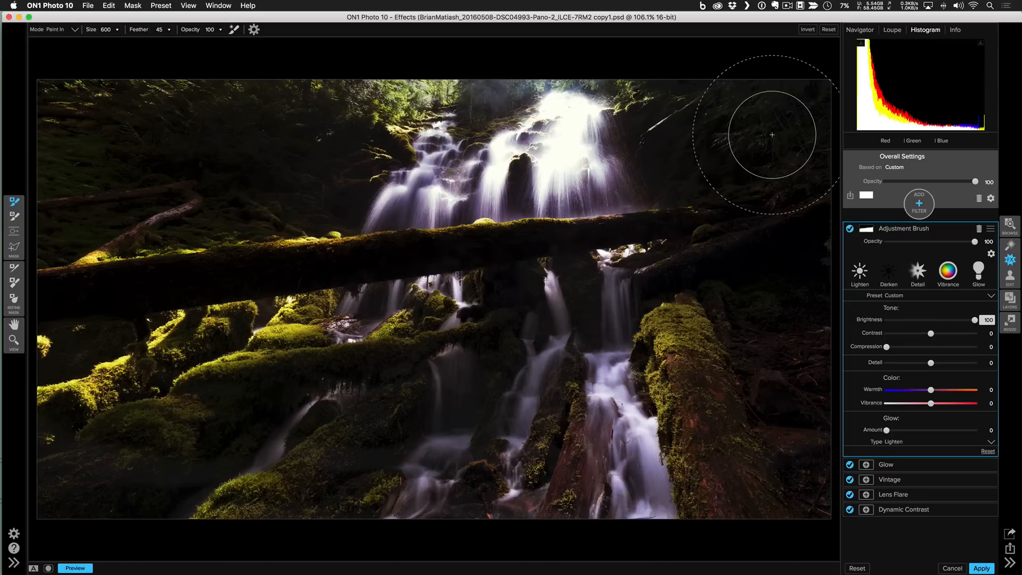
pyautogui.click(221, 30)
pyautogui.moveTo(216, 39); pyautogui.dragTo(182, 43)
pyautogui.moveTo(792, 93)
pyautogui.mouseDown()
pyautogui.moveTo(746, 141)
pyautogui.moveTo(699, 119)
pyautogui.moveTo(742, 137)
pyautogui.mouseUp()
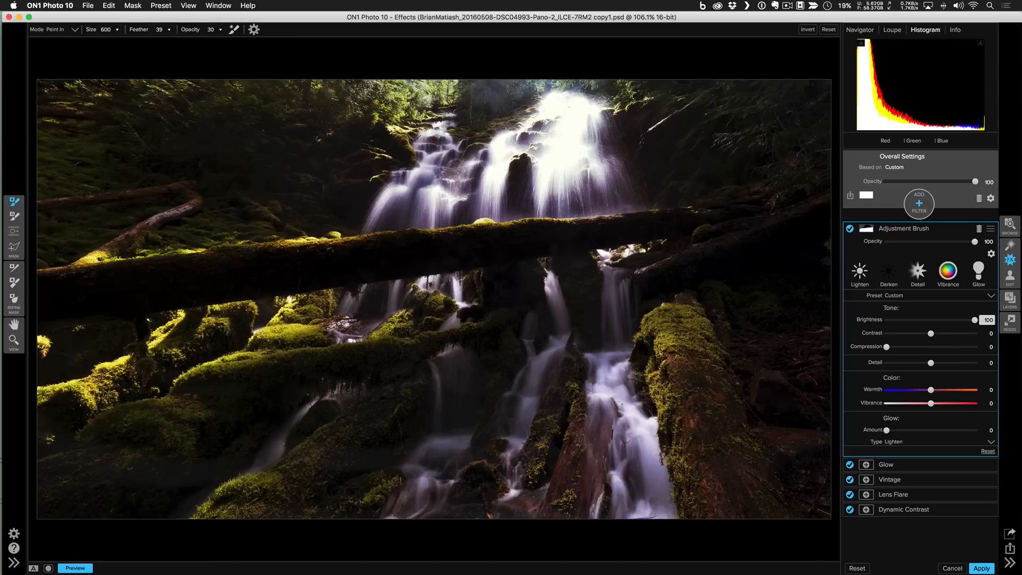
# Compare the image with and without the Adjustment Brush filter.
pyautogui.click(850, 230)
pyautogui.click(849, 230)
pyautogui.click(849, 230)
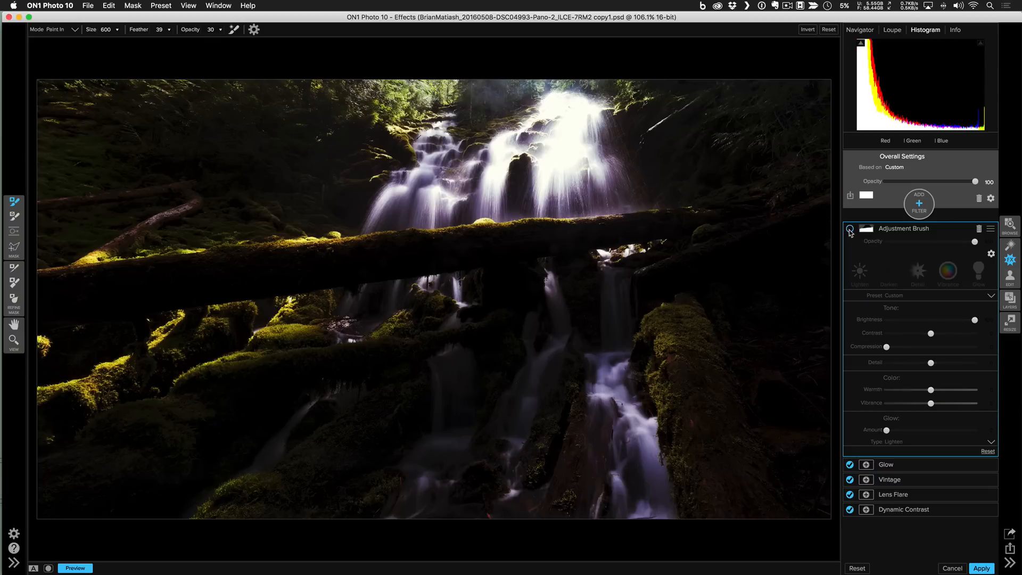
pyautogui.click(850, 230)
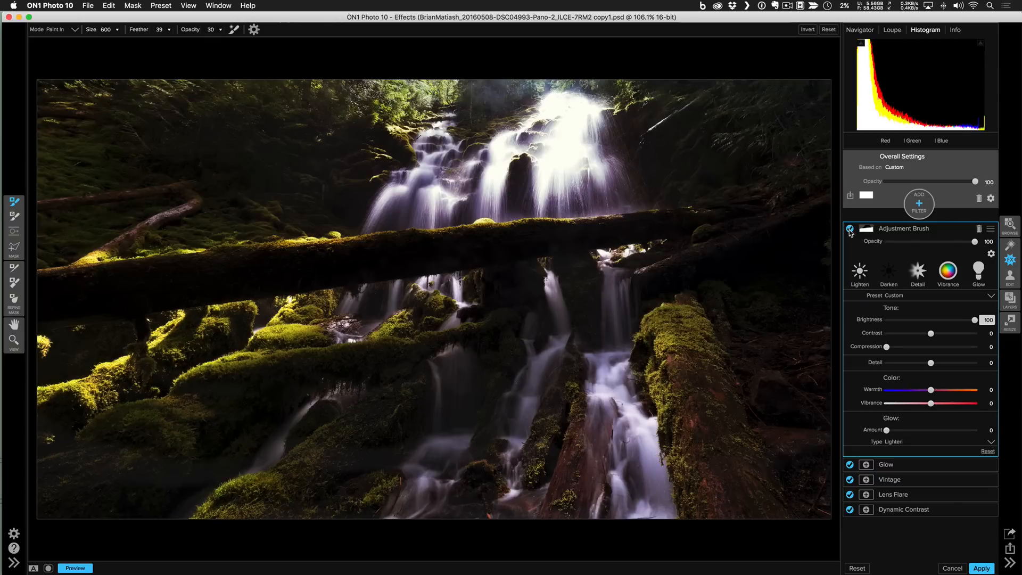
# Set the Adjustment Brush filter's Warmth to 15, Vibrance to 11 and opacity to 65.
pyautogui.moveTo(975, 242)
pyautogui.mouseDown()
pyautogui.moveTo(870, 245)
pyautogui.moveTo(936, 246)
pyautogui.mouseUp()
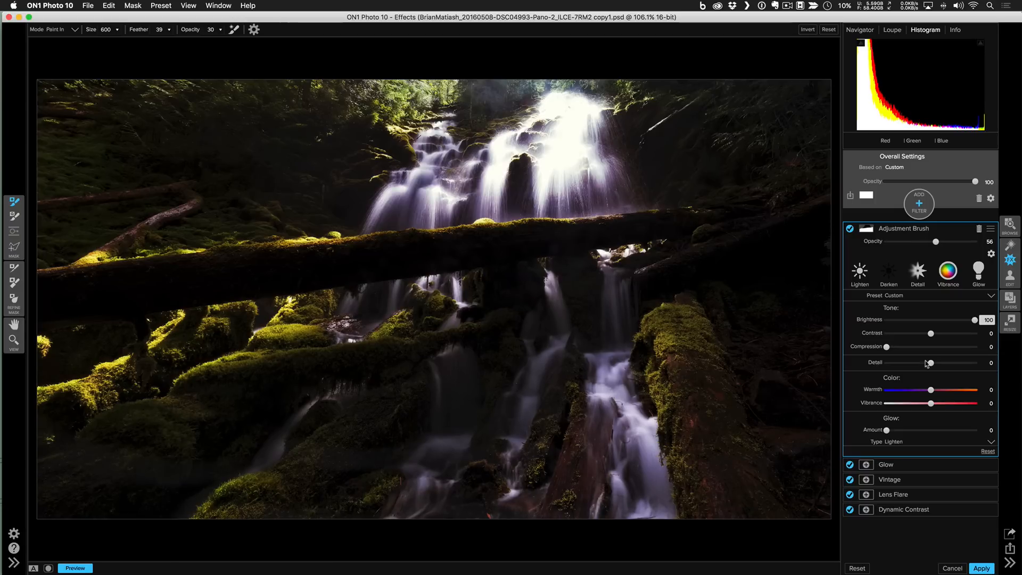
pyautogui.click(937, 390)
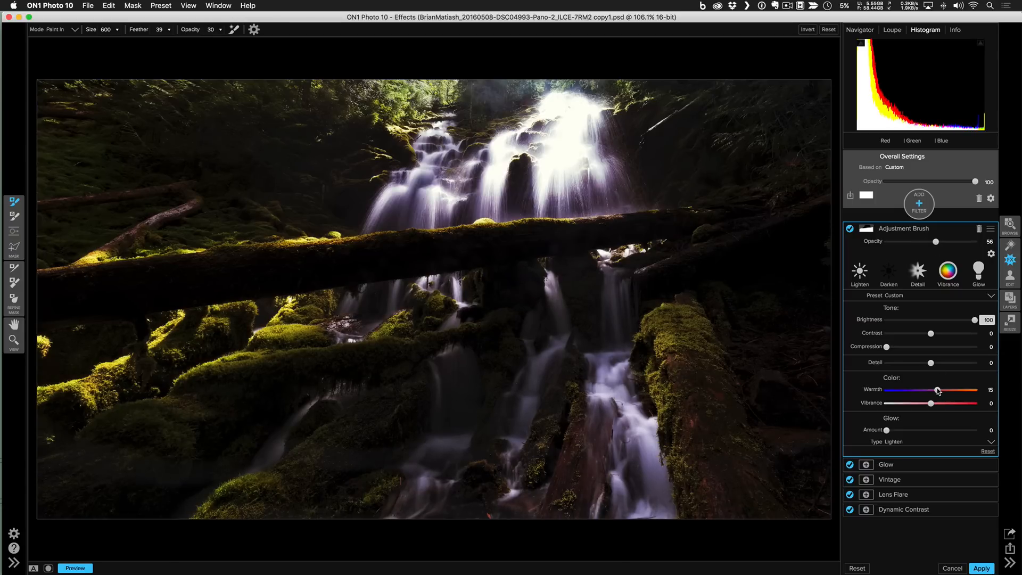
pyautogui.moveTo(932, 404); pyautogui.dragTo(936, 407)
pyautogui.moveTo(934, 241); pyautogui.dragTo(944, 243)
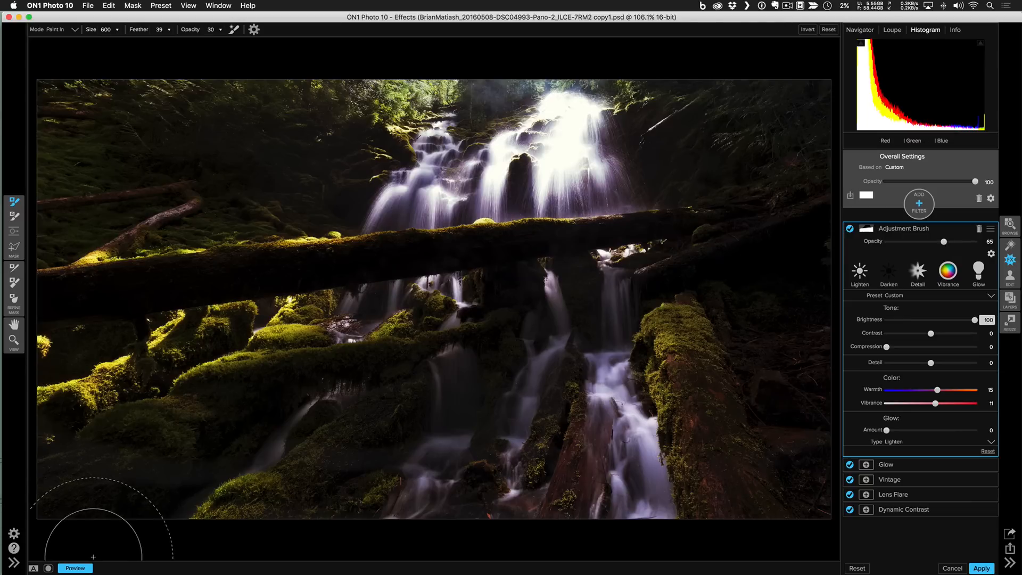
# Compare the fully filtered image with the original by turning the preview off and on.
pyautogui.click(75, 568)
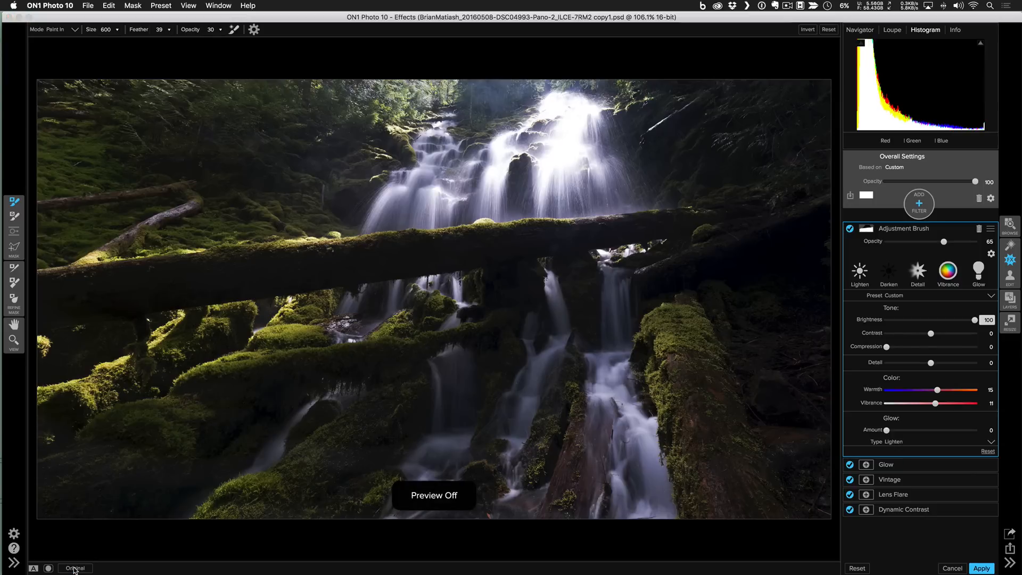
pyautogui.click(75, 569)
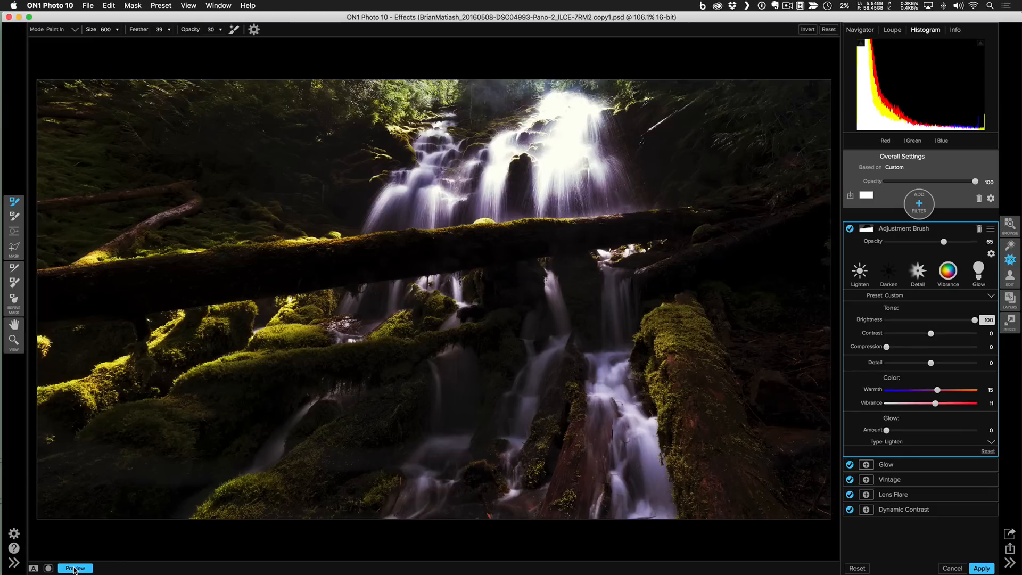
pyautogui.click(74, 568)
pyautogui.click(75, 568)
pyautogui.click(75, 568)
pyautogui.click(74, 568)
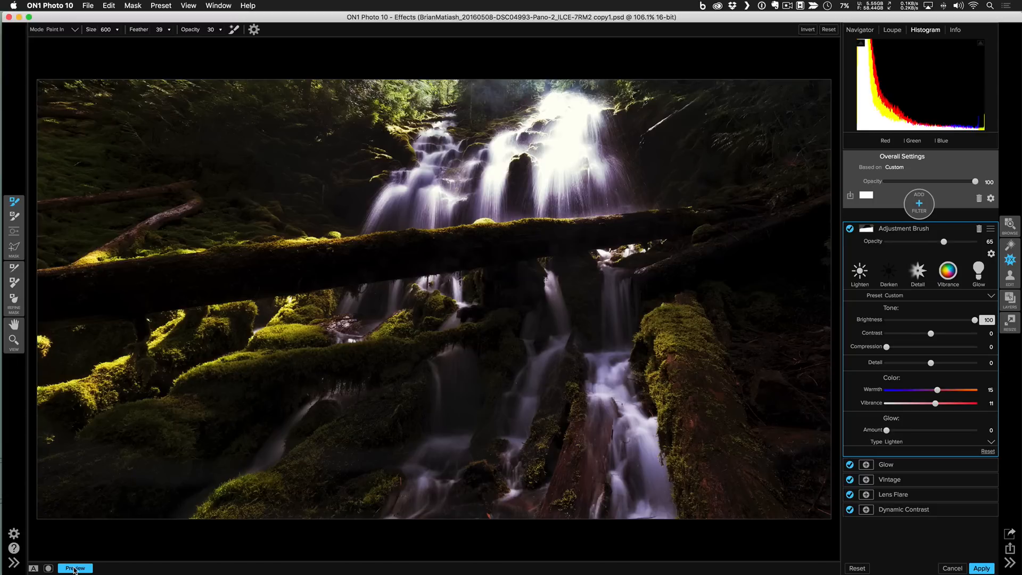